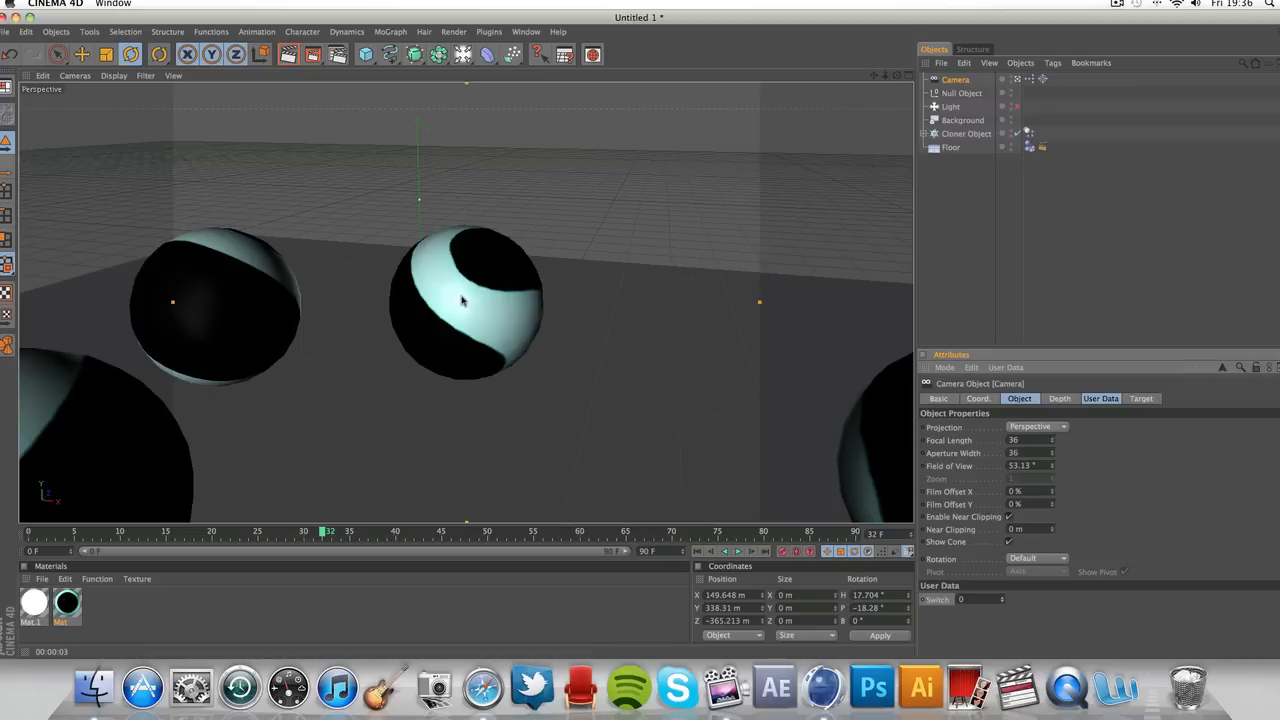
Play the finished sphere animation from the first frame to review the camera effect, and stop it.
{"action": "left_click", "coordinate": [698, 552]}
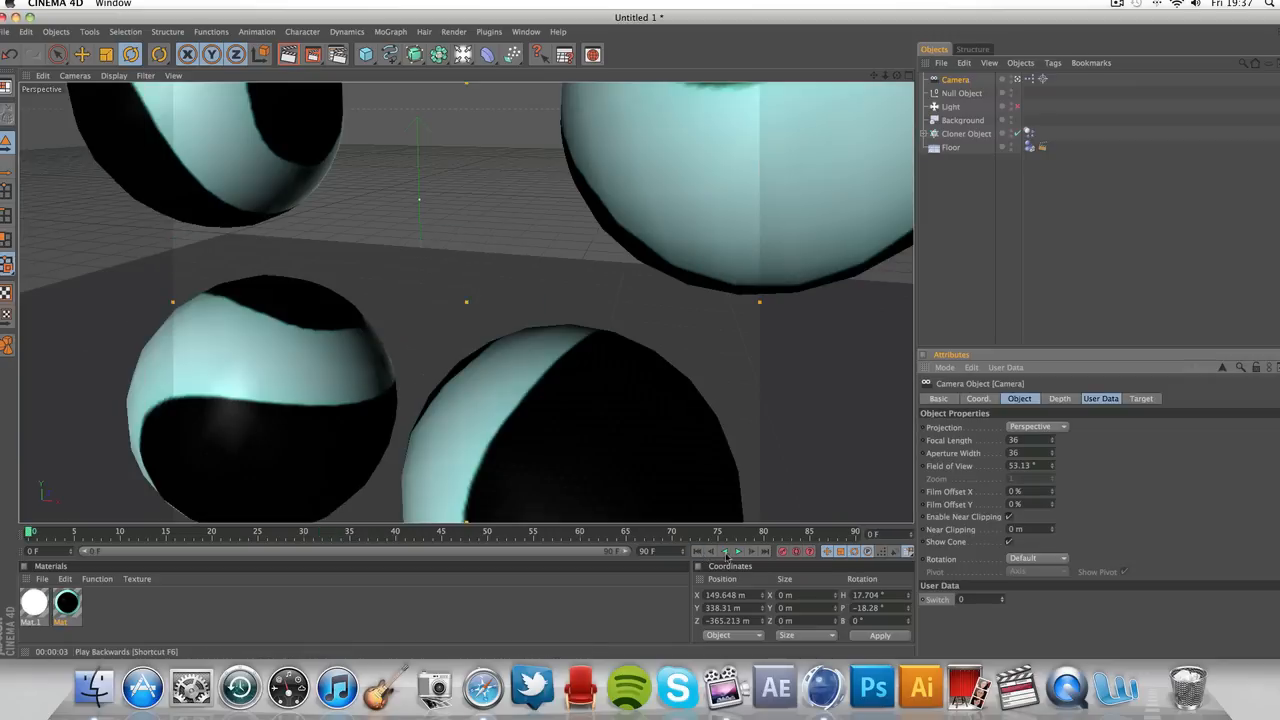
{"action": "left_click", "coordinate": [738, 552]}
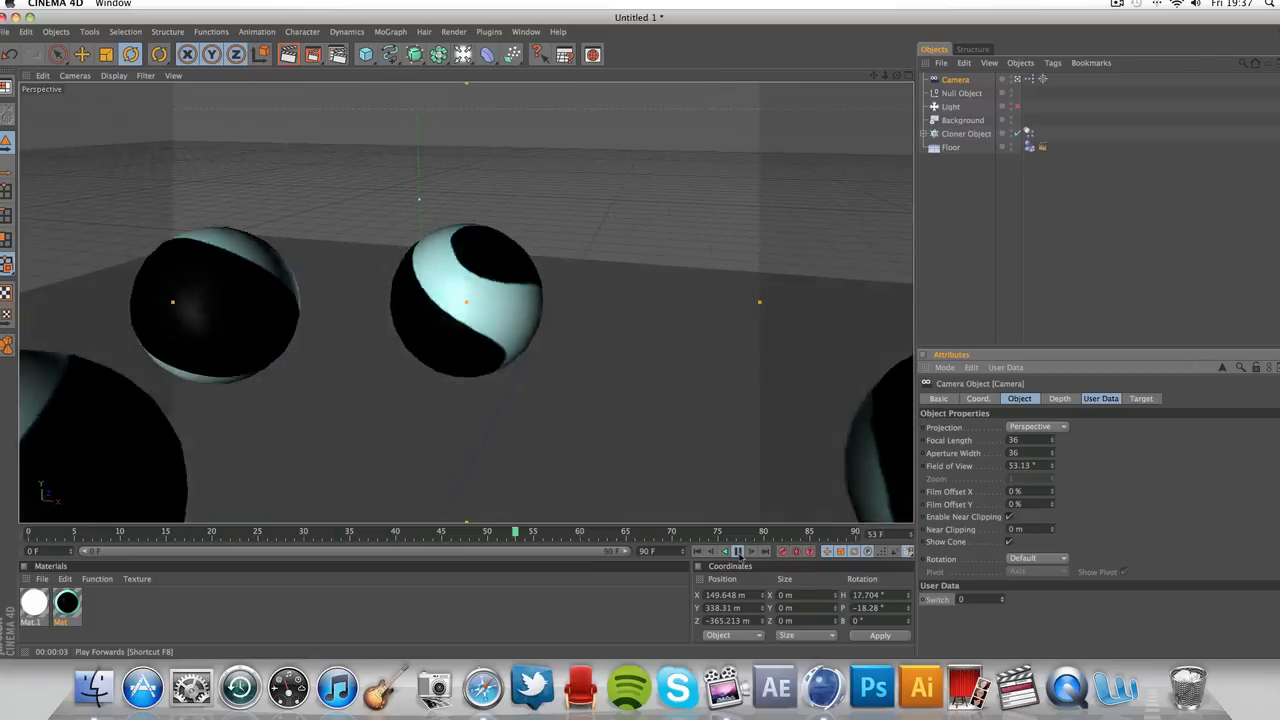
{"action": "left_click", "coordinate": [739, 552]}
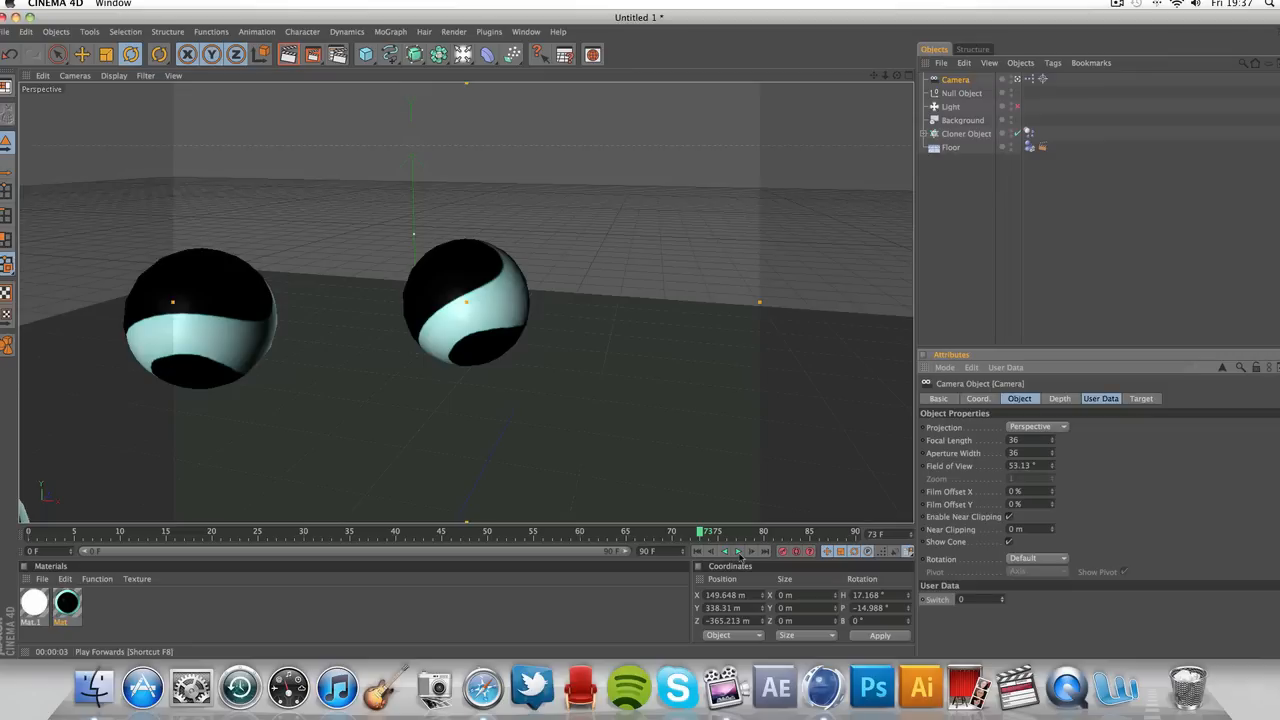
Create a new empty project and add a Floor object to it.
{"action": "left_click", "coordinate": [6, 31]}
{"action": "left_click", "coordinate": [30, 50]}
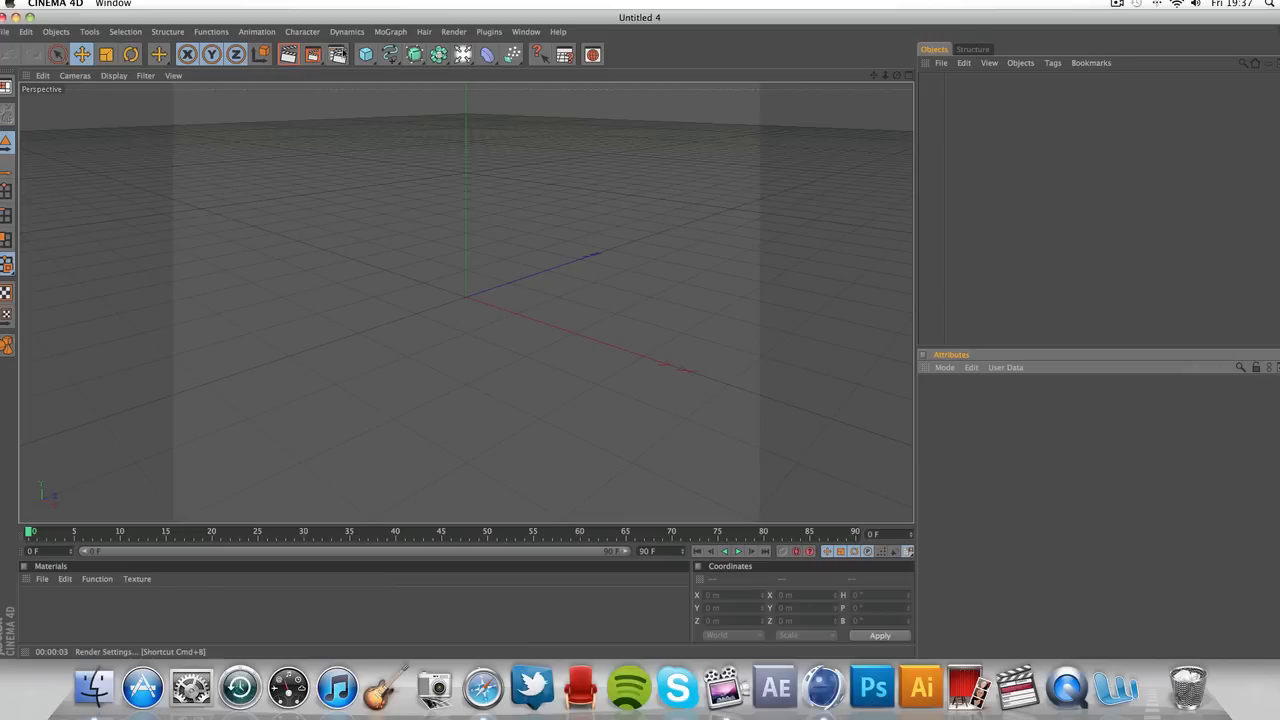
{"action": "left_click_drag", "start_coordinate": [537, 54], "coordinate": [581, 120]}
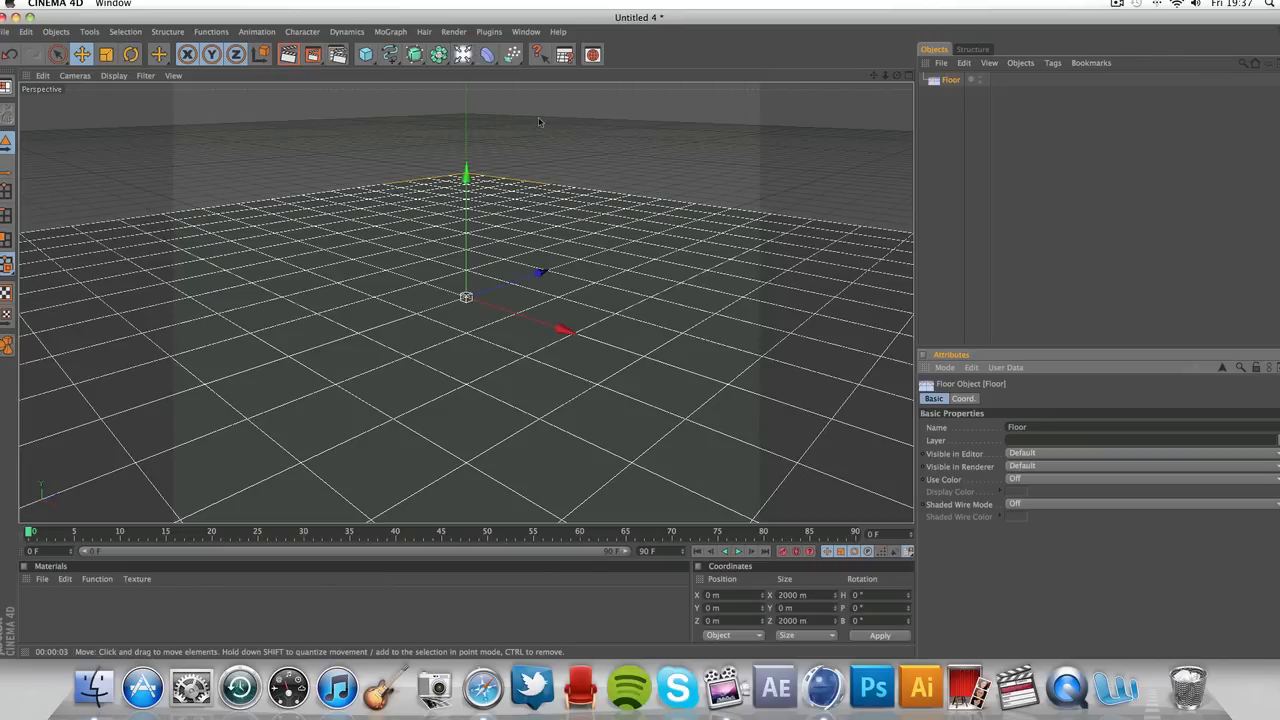
Add a sphere at the scene centre and raise it to about 125 m above the floor.
{"action": "left_click_drag", "start_coordinate": [366, 54], "coordinate": [484, 66]}
{"action": "left_click_drag", "start_coordinate": [469, 206], "coordinate": [469, 122]}
{"action": "scroll", "coordinate": [469, 206], "scroll_direction": "down", "scroll_amount": 10}
{"action": "scroll", "coordinate": [469, 206], "scroll_direction": "up", "scroll_amount": 4}
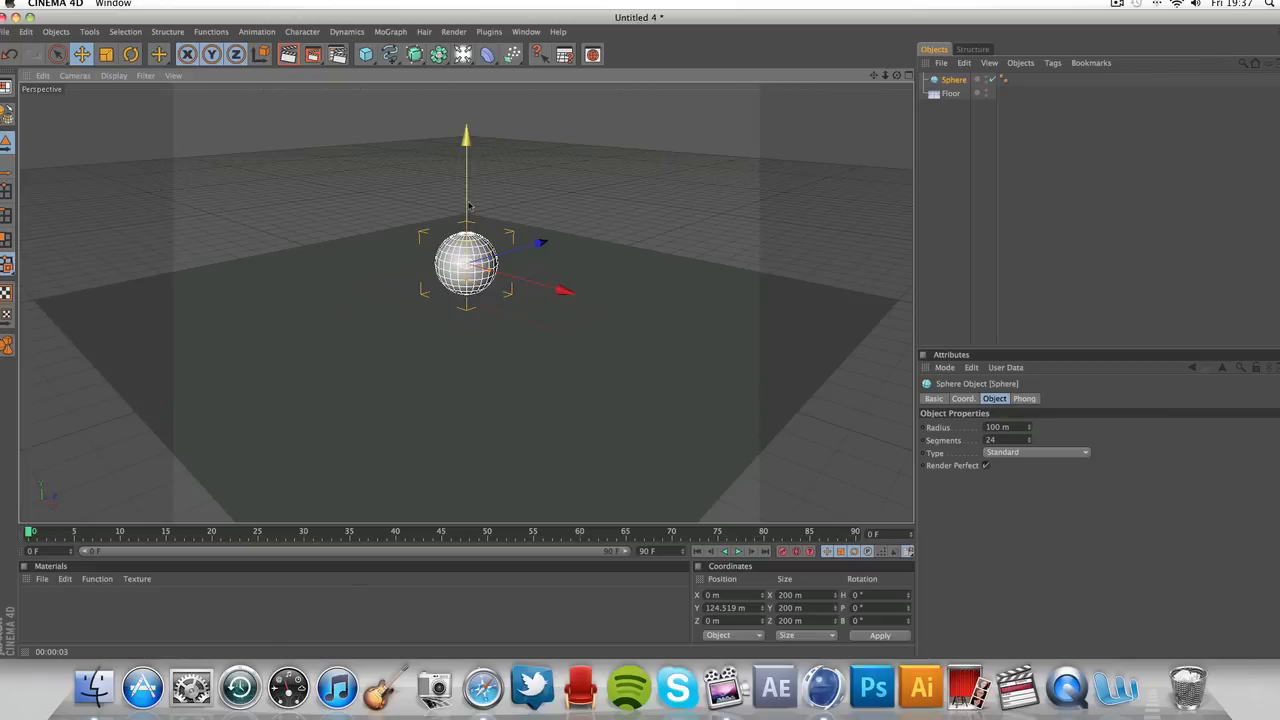
Add a MoGraph Cloner and make the sphere its child.
{"action": "left_click", "coordinate": [390, 31]}
{"action": "left_click", "coordinate": [402, 107]}
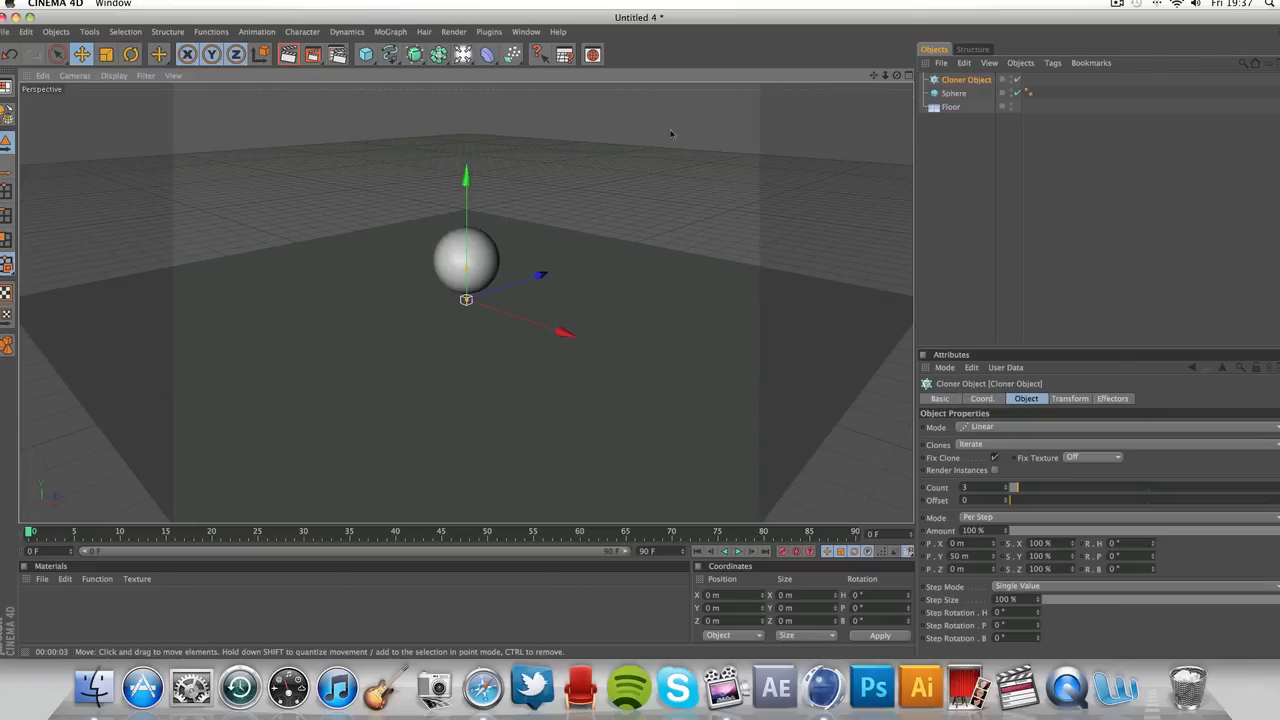
{"action": "left_click_drag", "start_coordinate": [952, 93], "coordinate": [947, 83]}
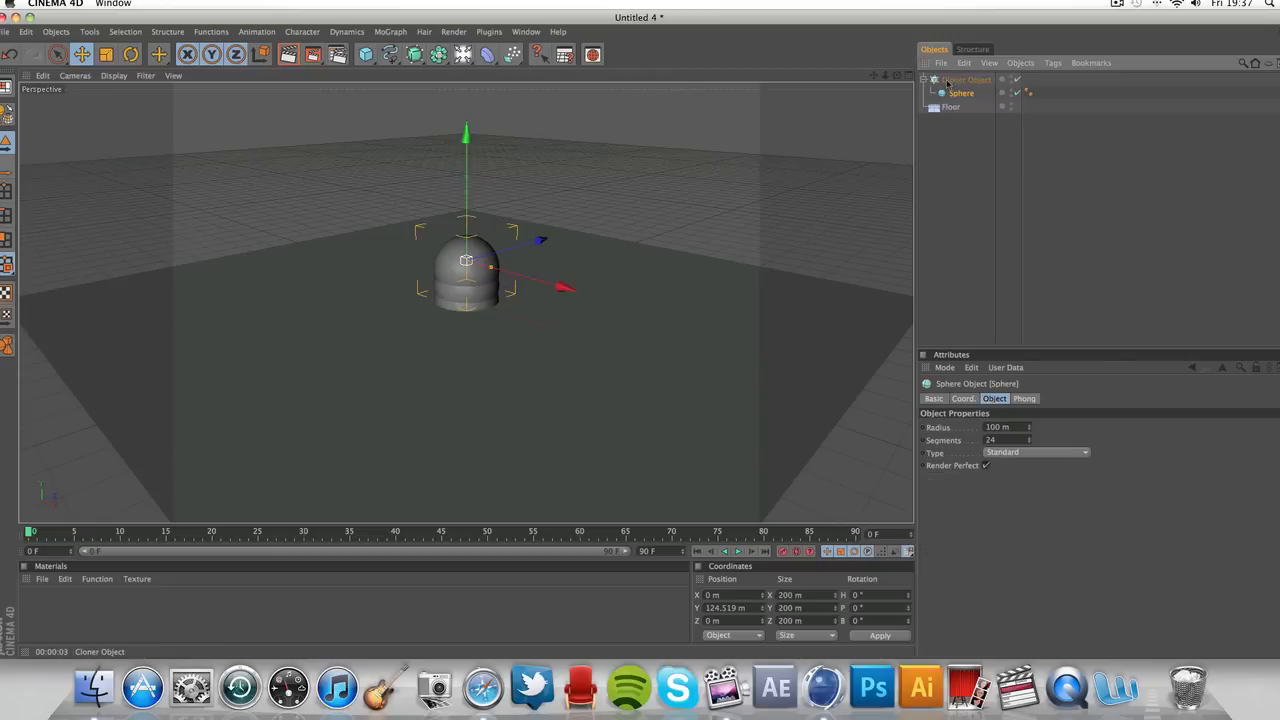
Try the Grid Array mode on the cloner and set its mode to Radial.
{"action": "left_click", "coordinate": [950, 82]}
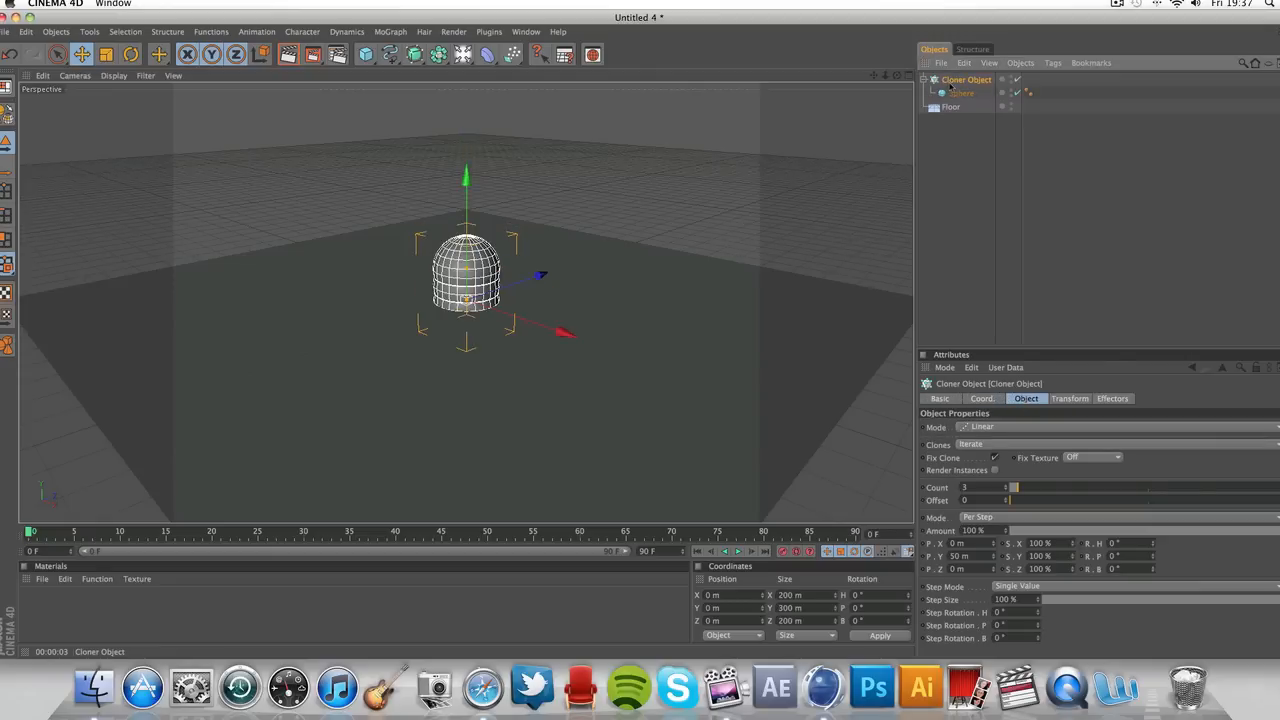
{"action": "left_click", "coordinate": [1013, 428]}
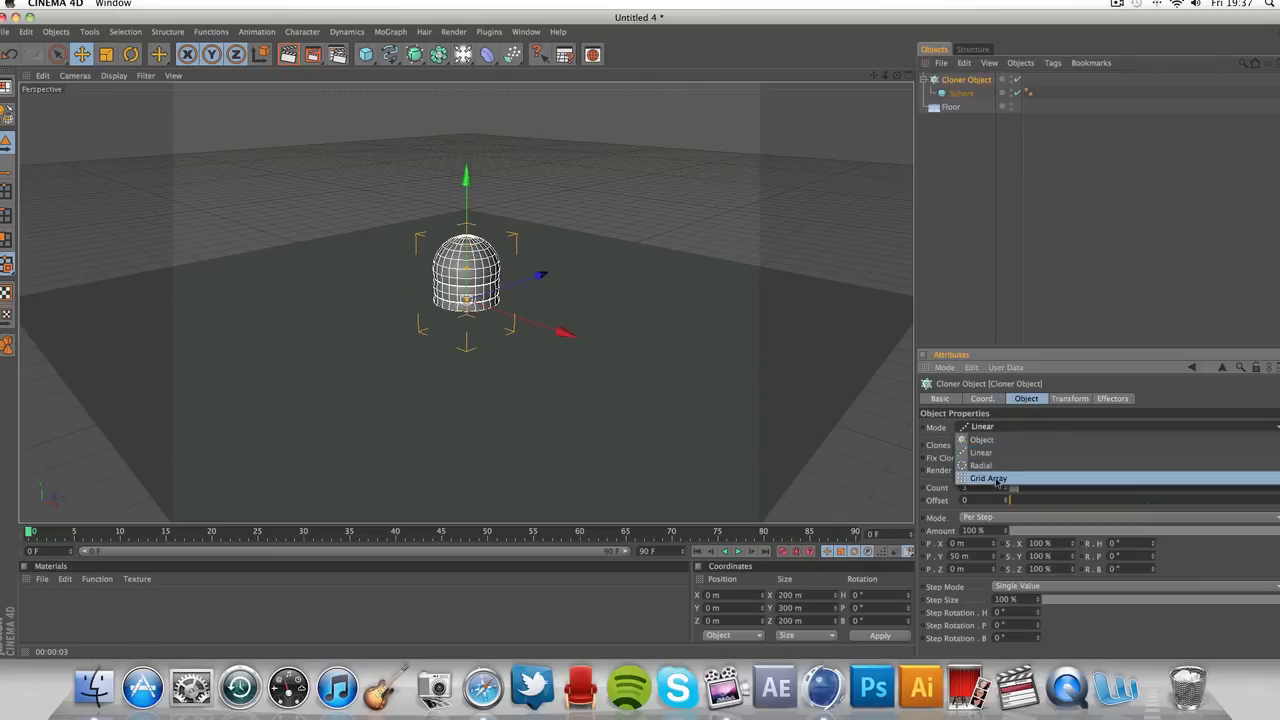
{"action": "left_click", "coordinate": [997, 480]}
{"action": "left_click", "coordinate": [992, 429]}
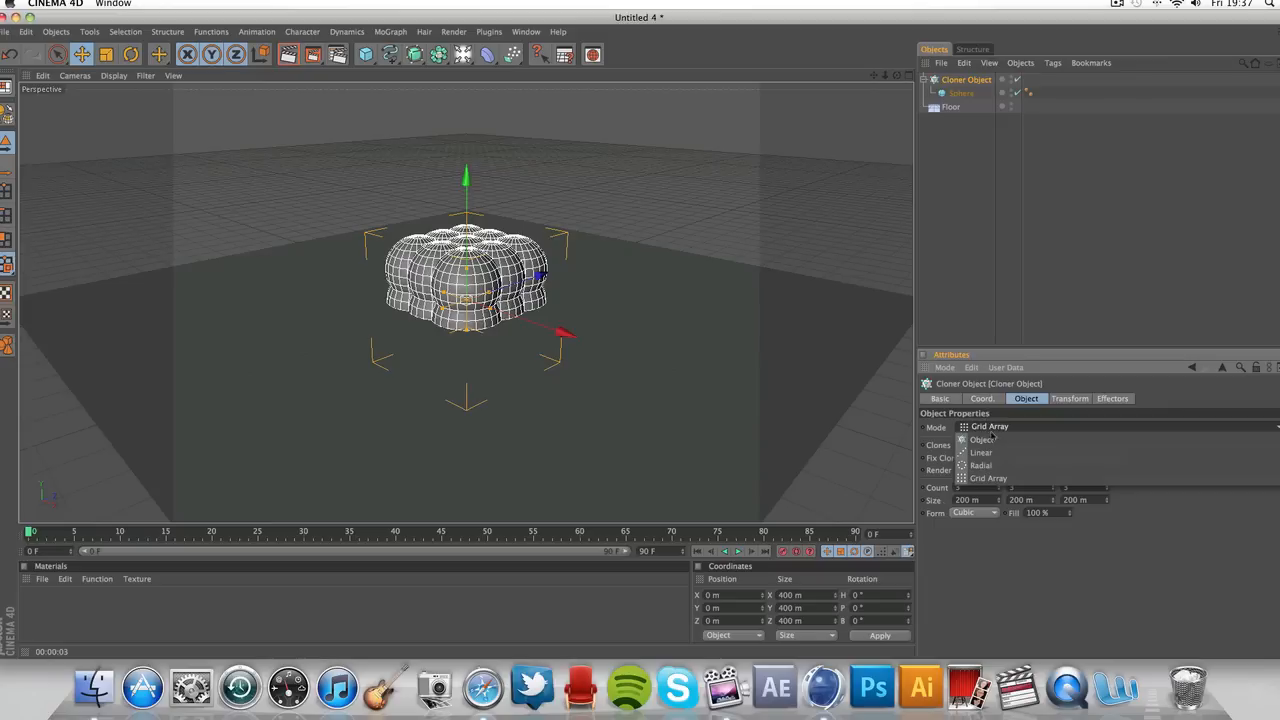
{"action": "left_click", "coordinate": [985, 466]}
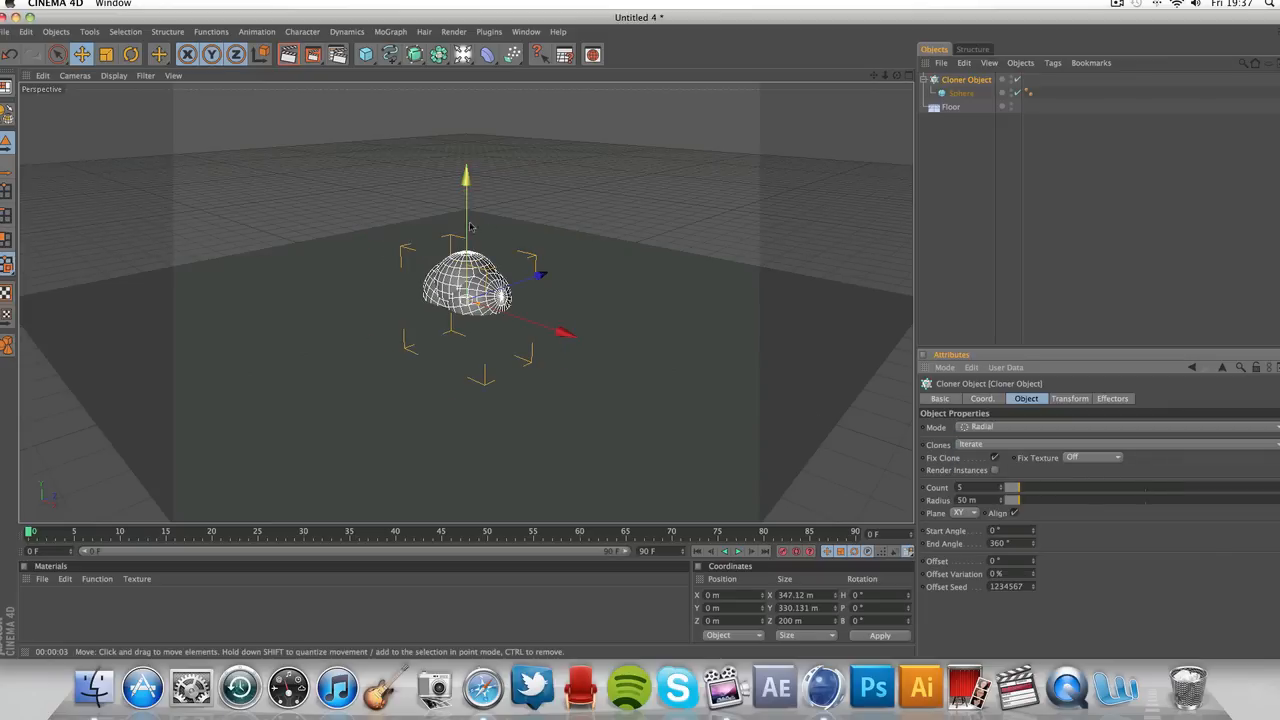
Set the cloner's radius to 225 m and raise the cloner to about 320 m above the floor.
{"action": "left_click_drag", "start_coordinate": [470, 227], "coordinate": [470, 160]}
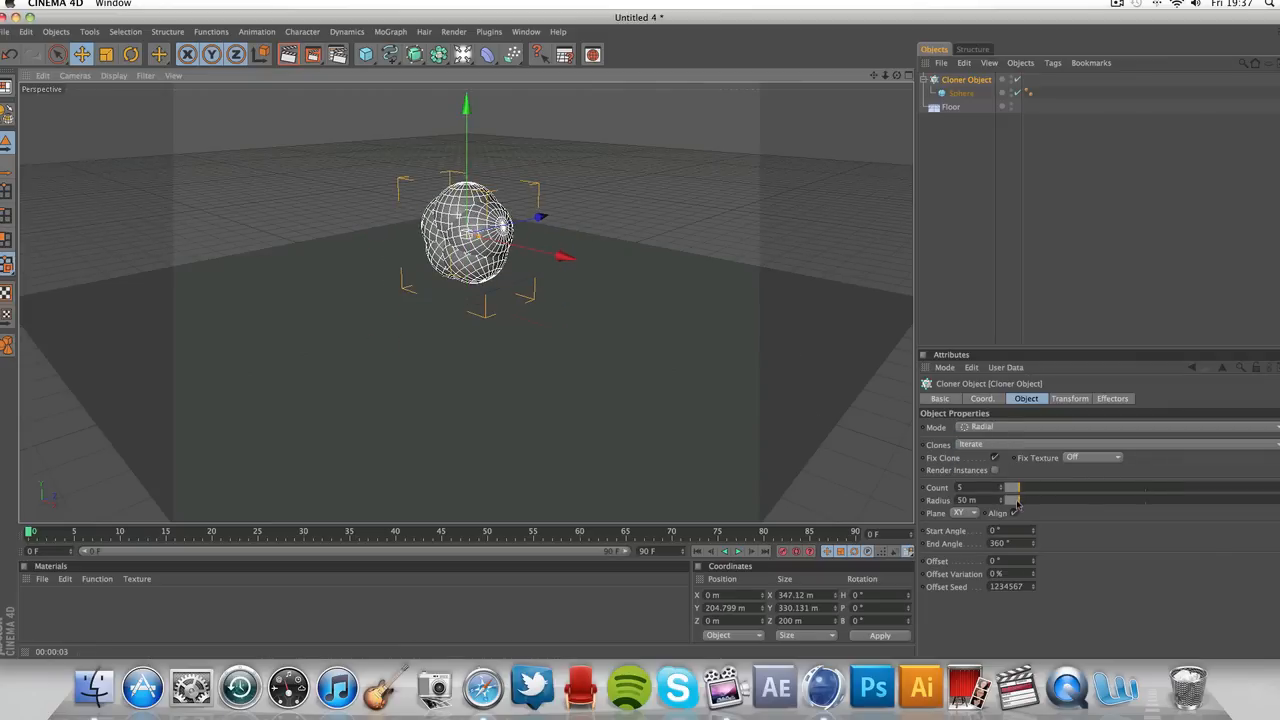
{"action": "left_click_drag", "start_coordinate": [1016, 506], "coordinate": [1069, 508]}
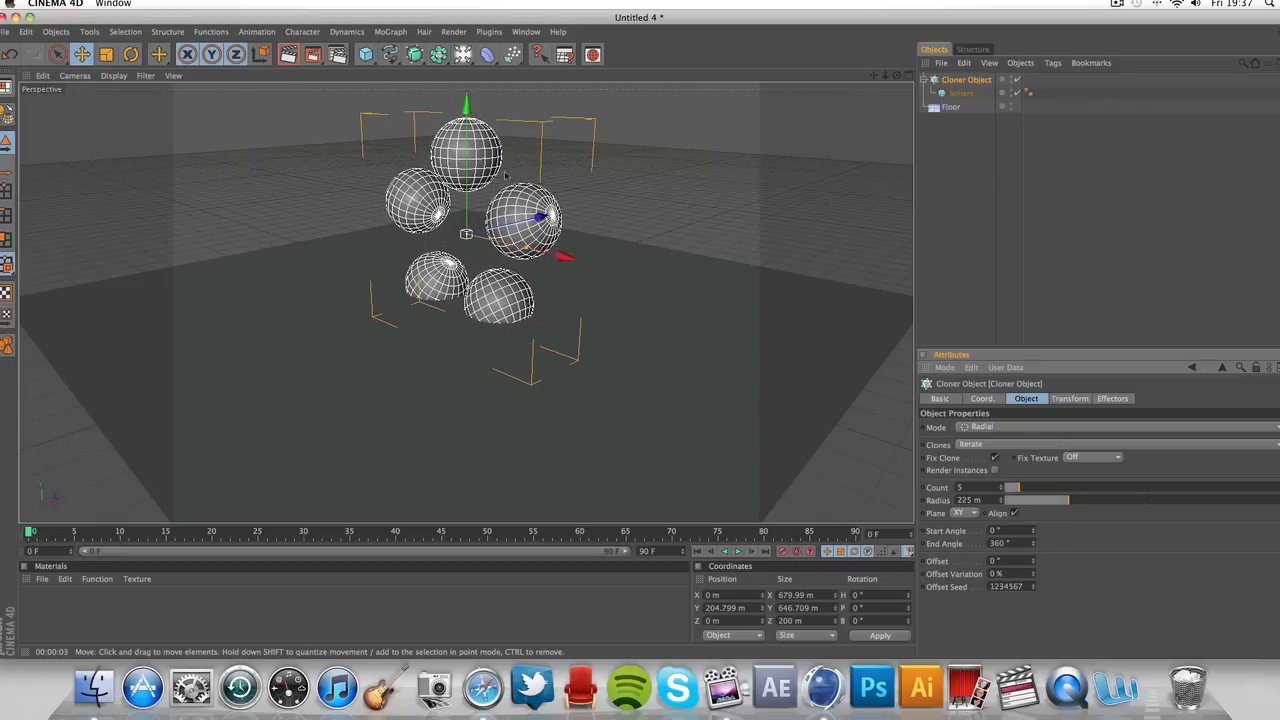
{"action": "left_click_drag", "start_coordinate": [466, 218], "coordinate": [459, 178]}
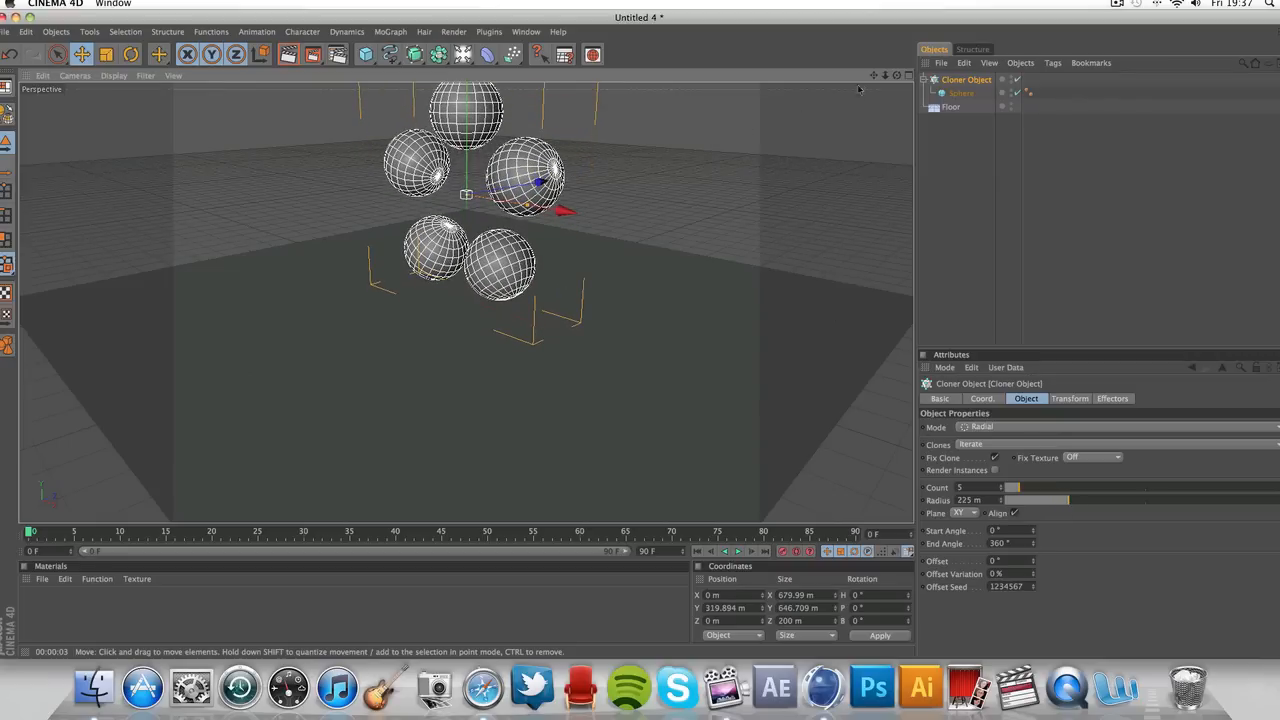
Rotate the cloner to a heading of about 16° and a pitch of about -8°.
{"action": "left_click_drag", "start_coordinate": [873, 76], "coordinate": [885, 190]}
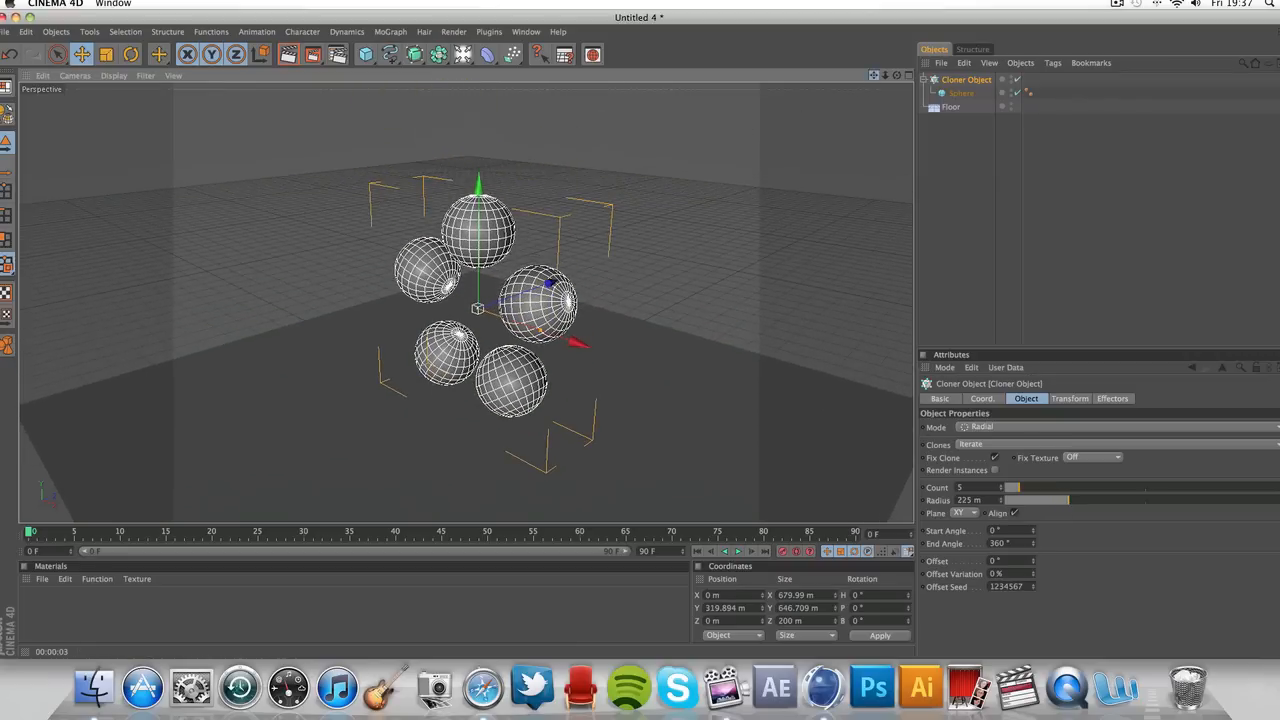
{"action": "left_click", "coordinate": [130, 54]}
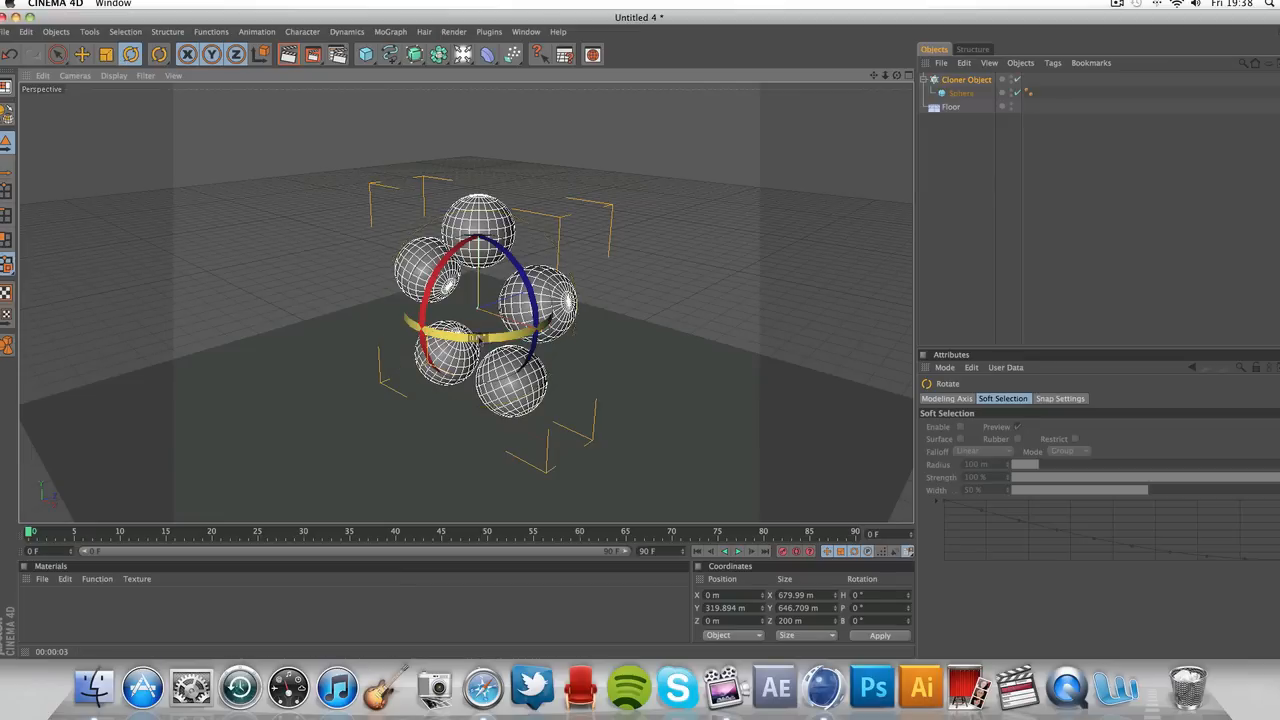
{"action": "left_click_drag", "start_coordinate": [480, 300], "coordinate": [478, 349]}
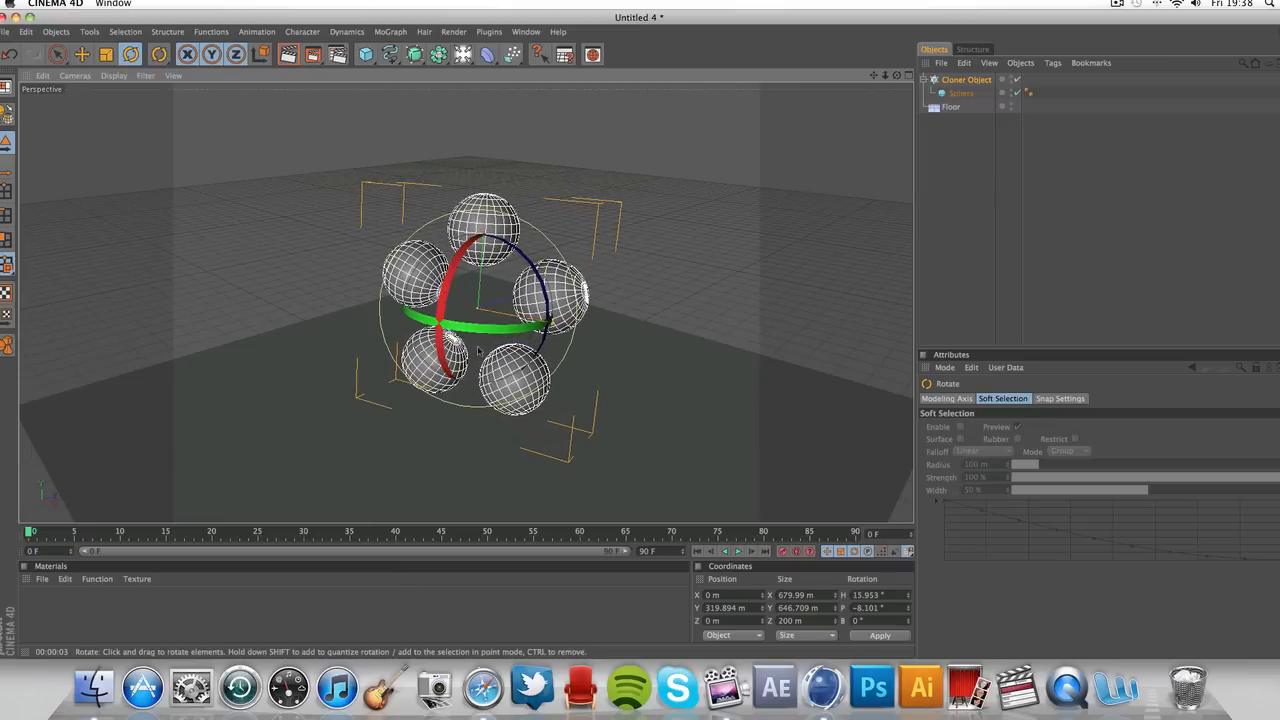
{"action": "left_click", "coordinate": [976, 295]}
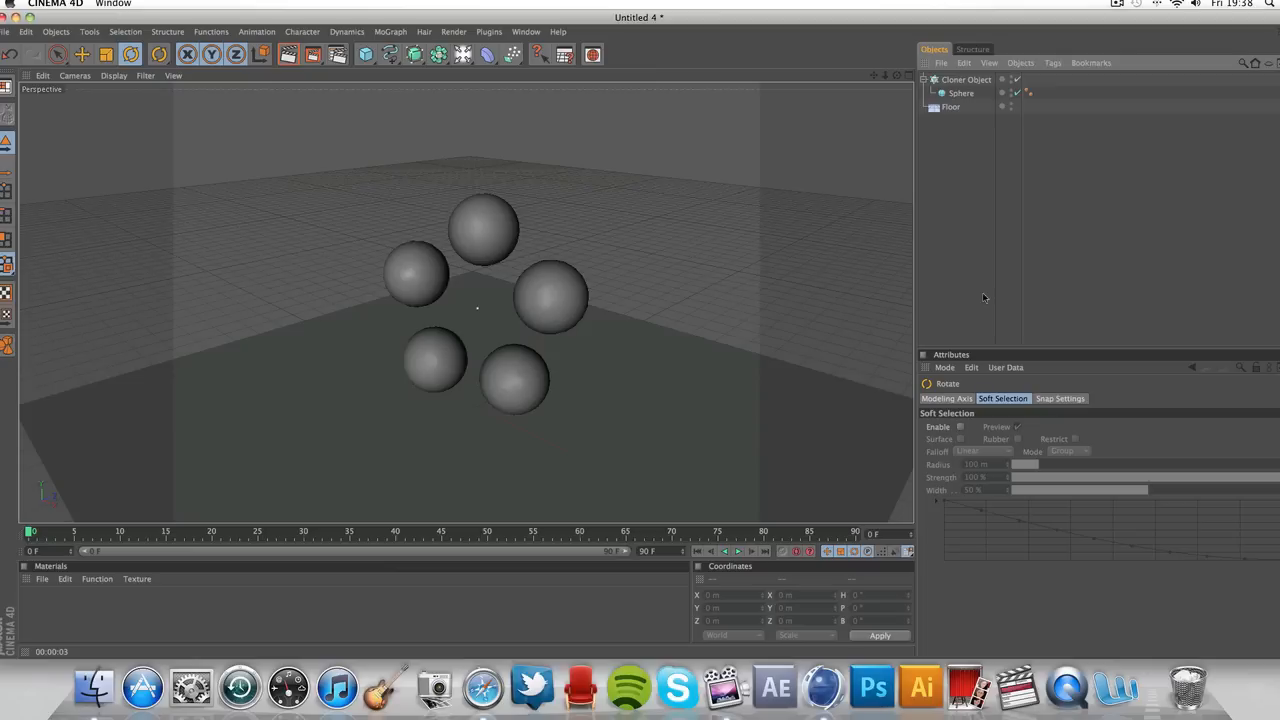
Add a MoGraph Rigid Body tag to the floor.
{"action": "left_click", "coordinate": [950, 107]}
{"action": "right_click", "coordinate": [951, 108]}
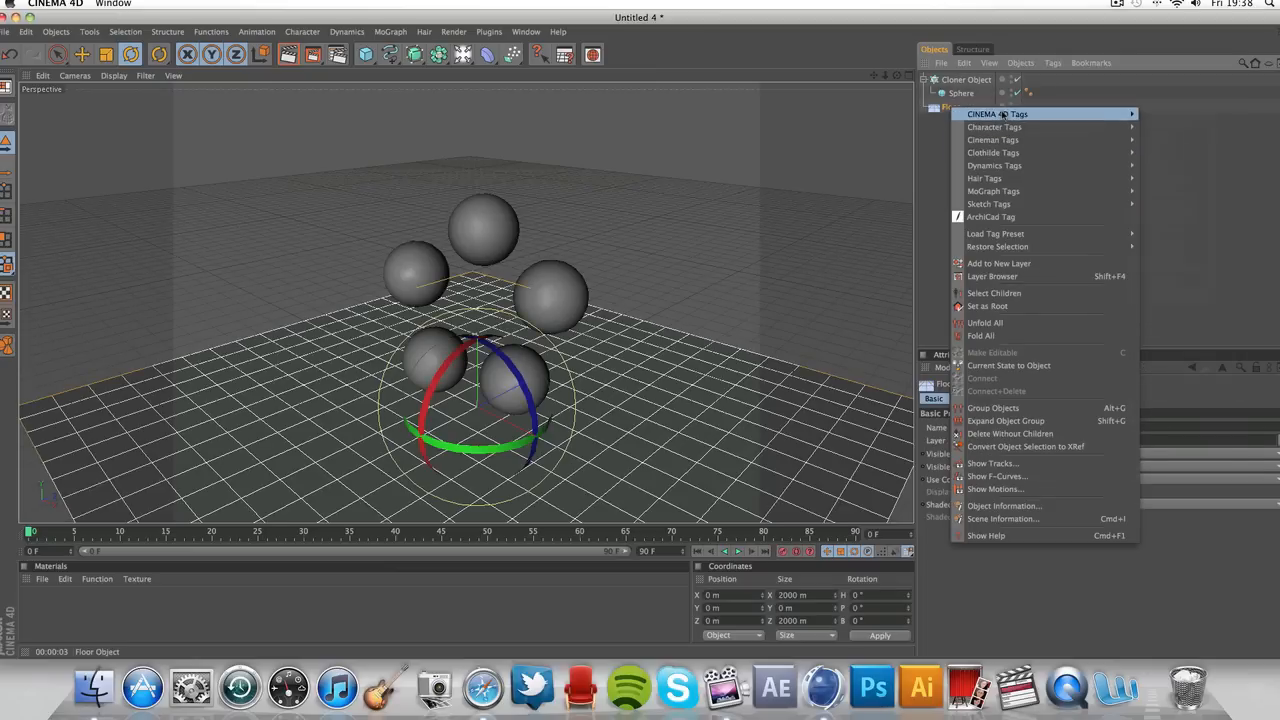
{"action": "mouse_move", "coordinate": [1003, 115]}
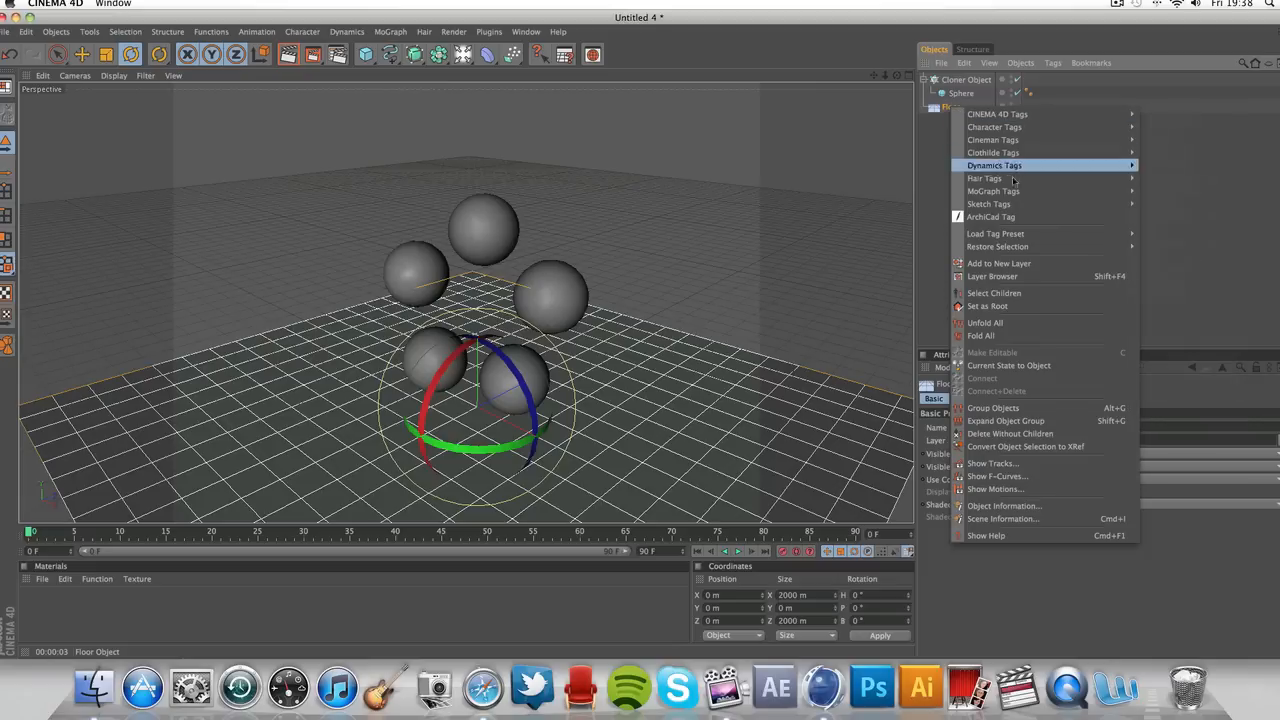
{"action": "mouse_move", "coordinate": [1030, 191]}
{"action": "left_click", "coordinate": [1157, 214]}
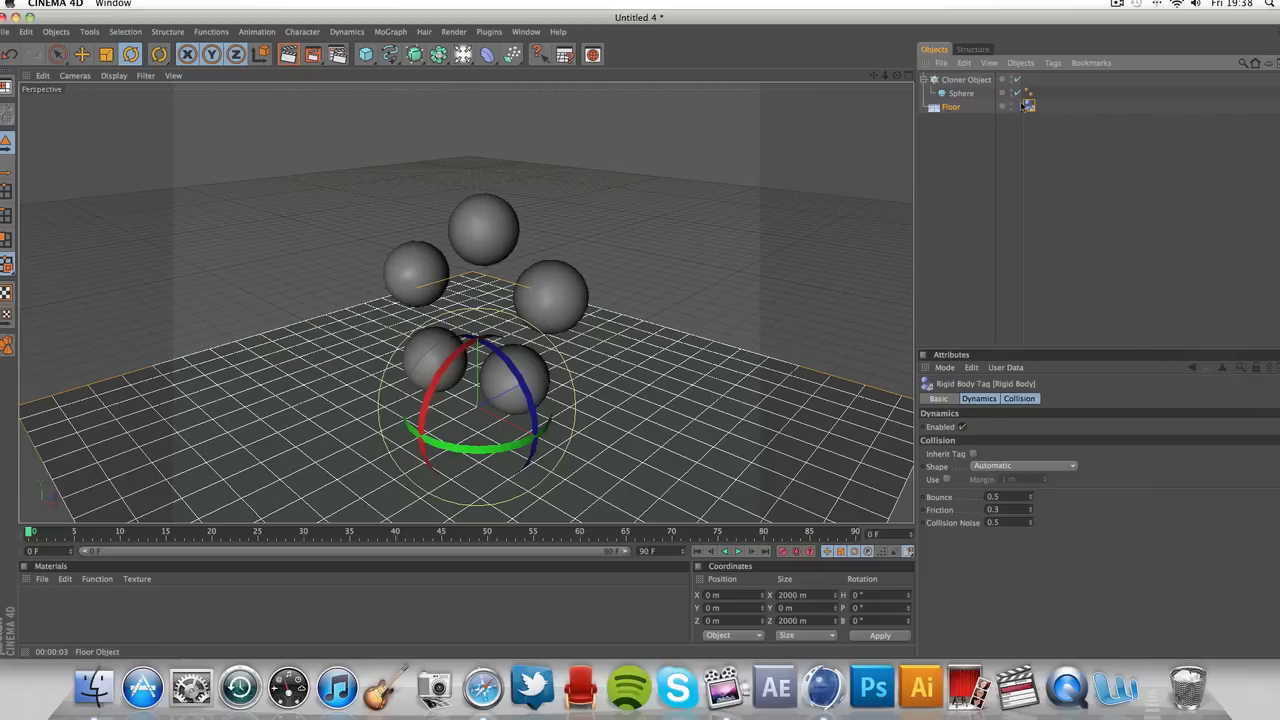
Add a MoGraph Rigid Body tag to the Cloner Object.
{"action": "left_click", "coordinate": [979, 80]}
{"action": "right_click", "coordinate": [979, 80]}
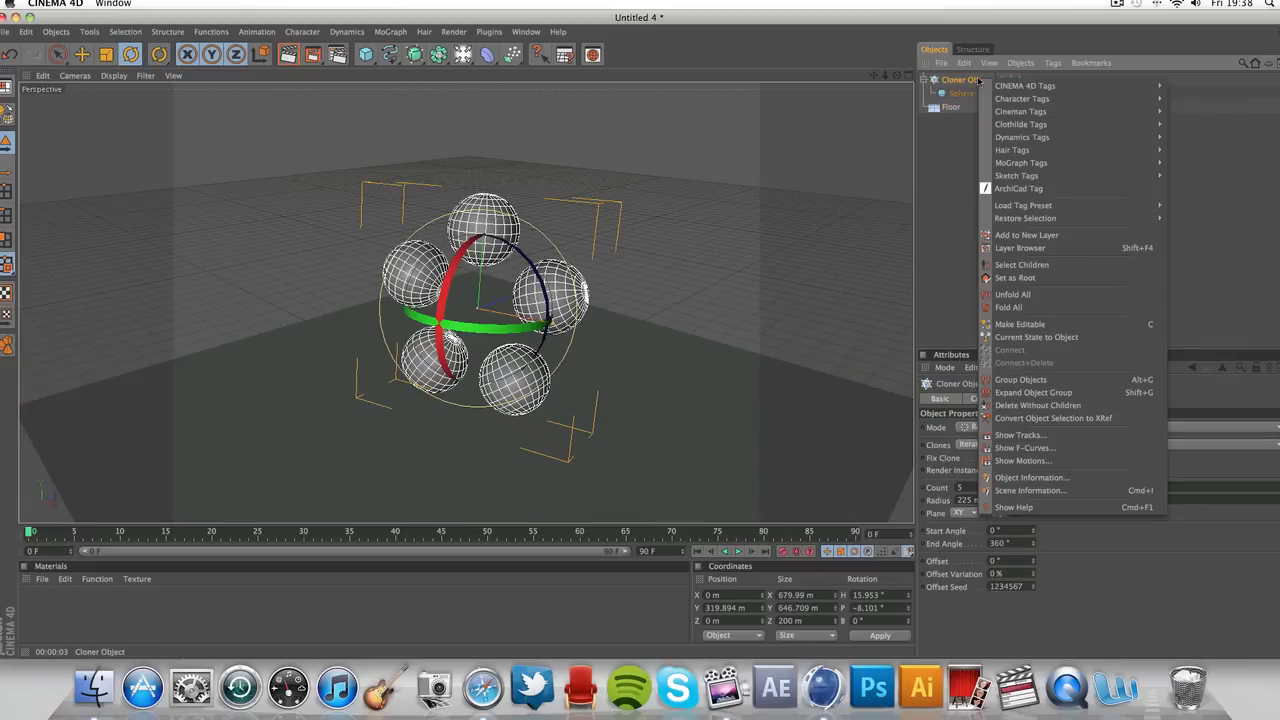
{"action": "mouse_move", "coordinate": [1122, 163]}
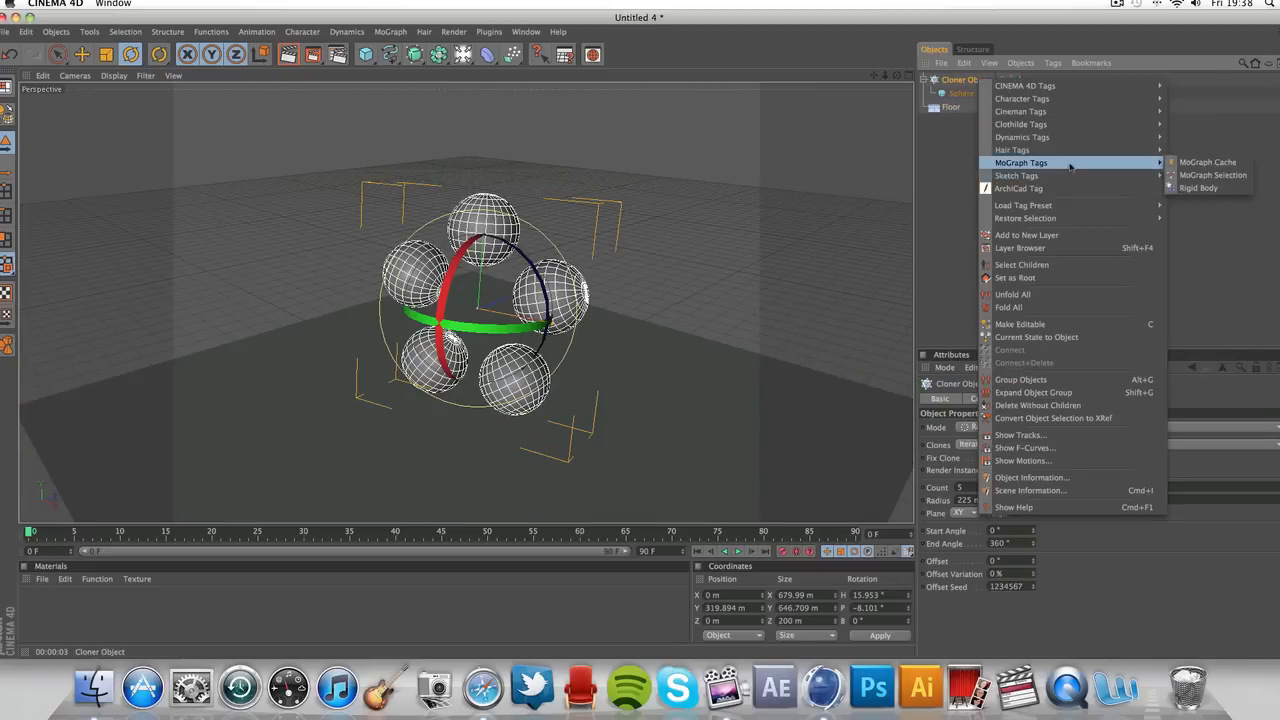
{"action": "left_click", "coordinate": [1196, 188]}
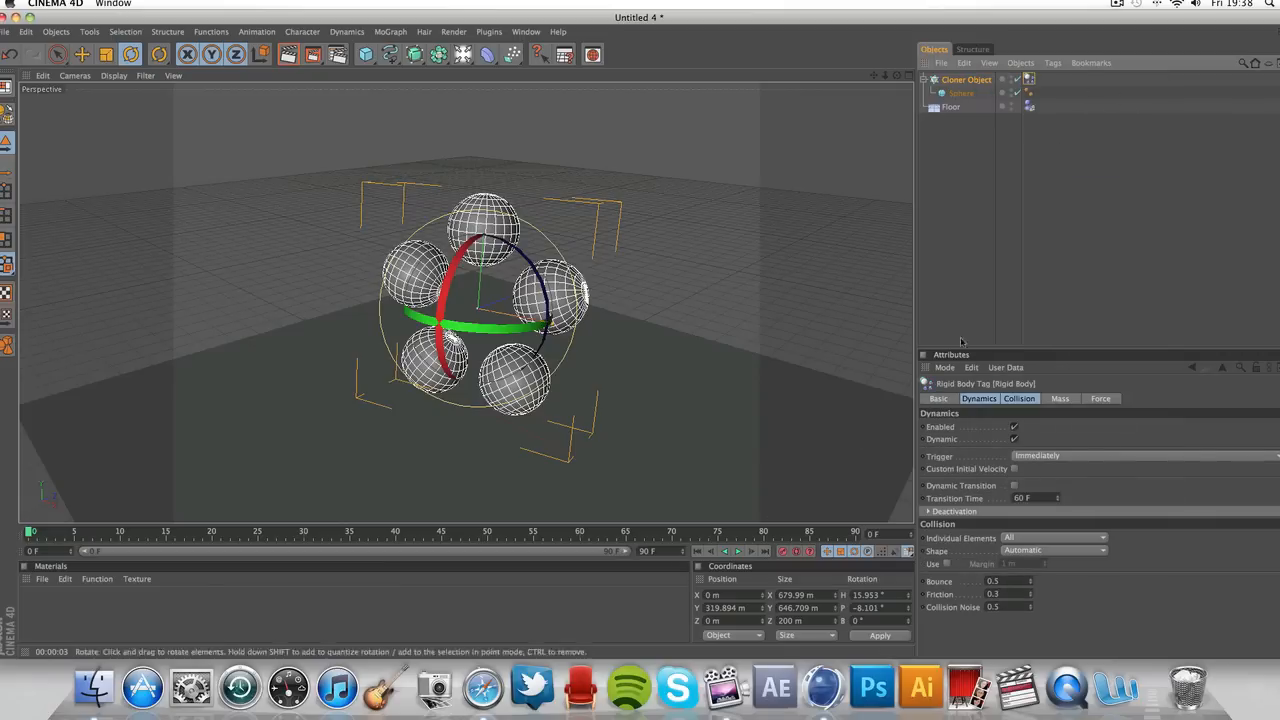
Play the dynamics simulation to check how the cloned spheres fall onto the floor.
{"action": "left_click", "coordinate": [980, 314]}
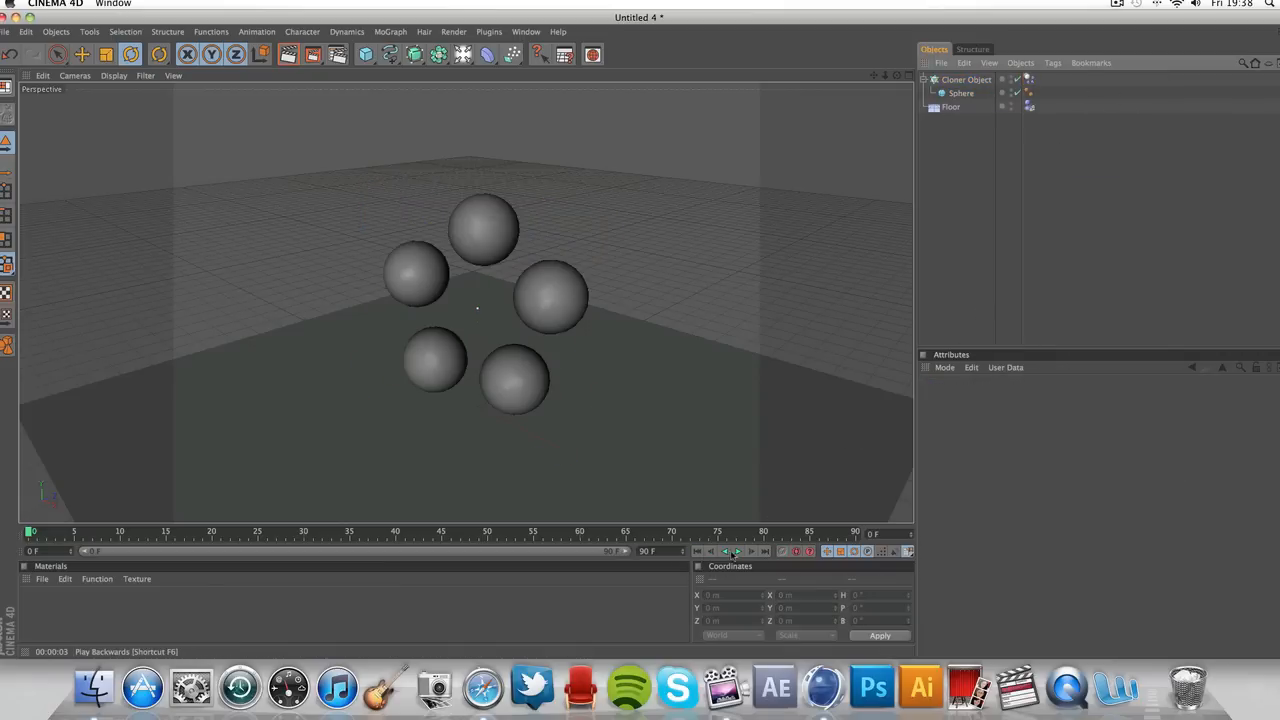
{"action": "left_click", "coordinate": [738, 551]}
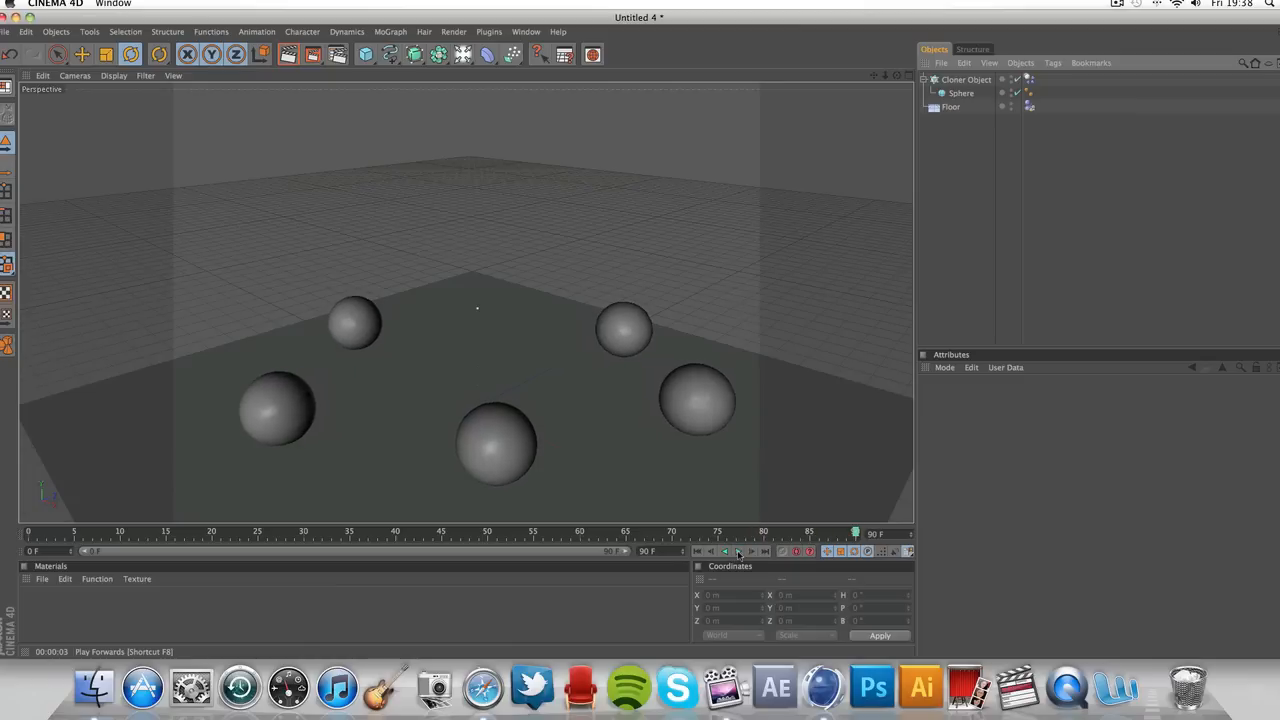
{"action": "left_click", "coordinate": [740, 551]}
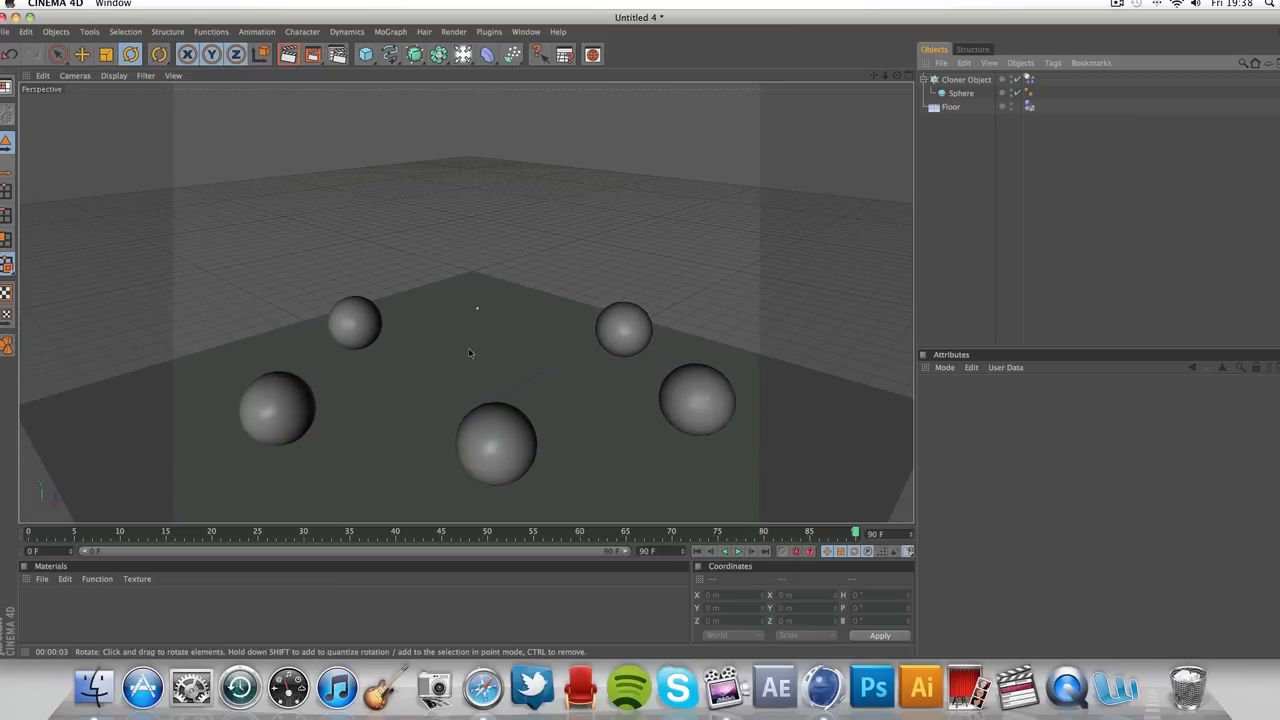
Add a camera, make it the active view and give it a Target tag.
{"action": "left_click_drag", "start_coordinate": [462, 54], "coordinate": [668, 97]}
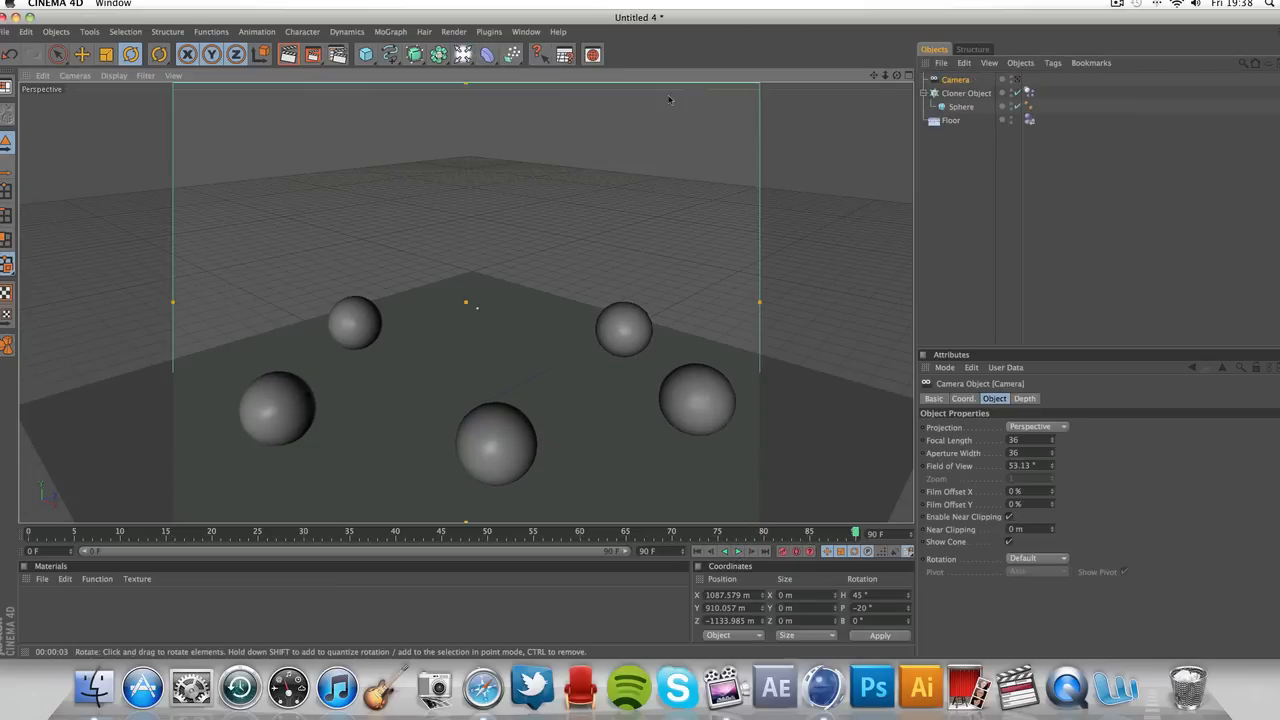
{"action": "left_click", "coordinate": [1017, 80]}
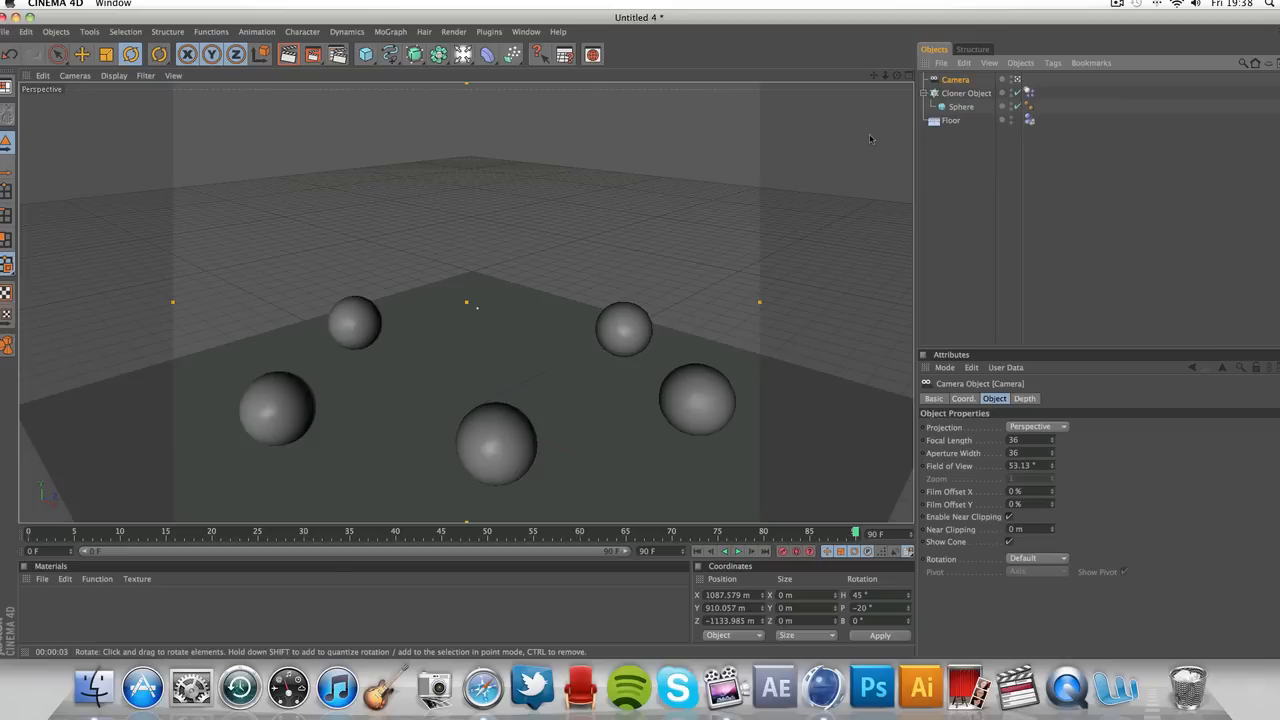
{"action": "right_click", "coordinate": [938, 82]}
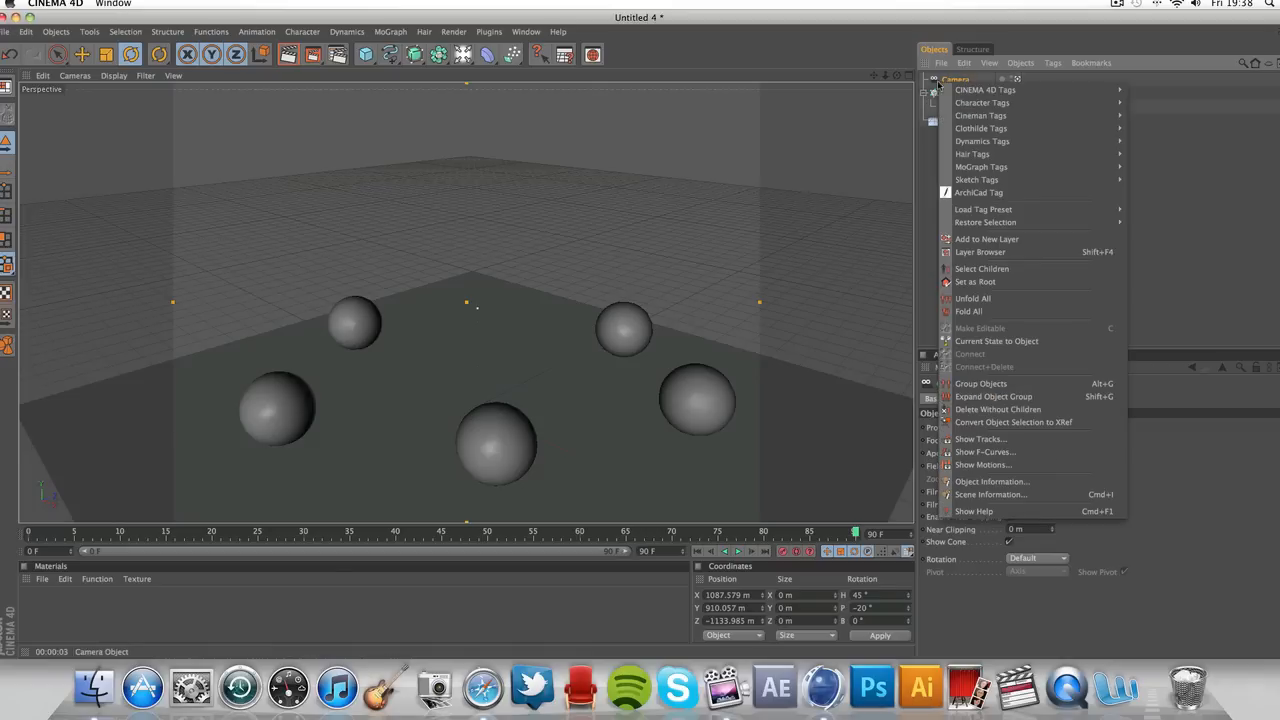
{"action": "mouse_move", "coordinate": [980, 90]}
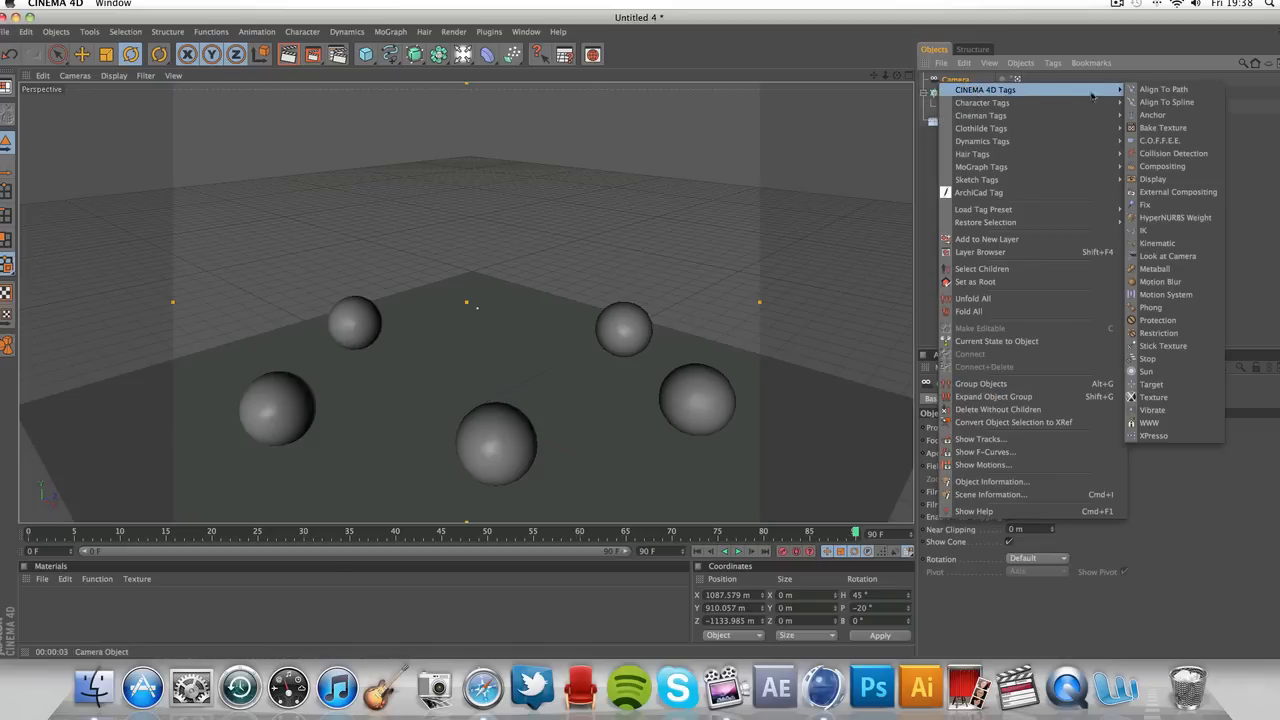
{"action": "left_click", "coordinate": [1172, 385]}
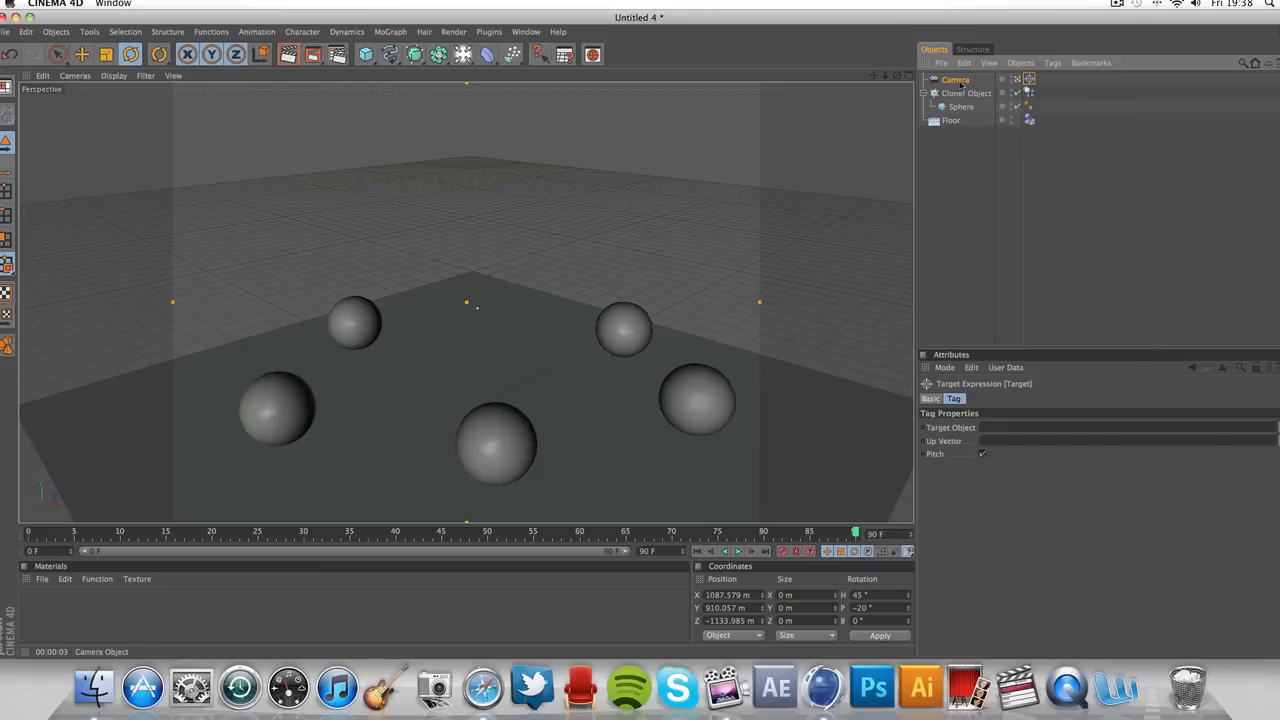
Add a Null Object and assign it as the target object of the camera's Target tag.
{"action": "left_click", "coordinate": [60, 35]}
{"action": "left_click", "coordinate": [76, 50]}
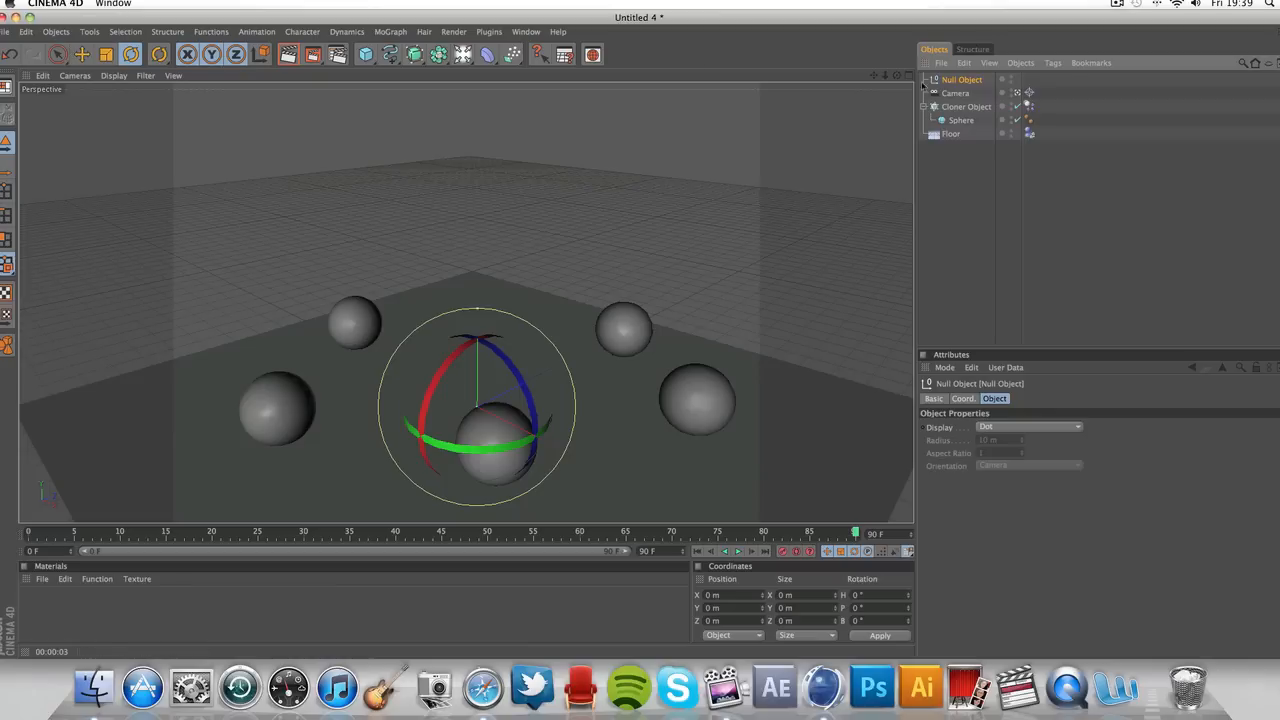
{"action": "left_click", "coordinate": [949, 95]}
{"action": "left_click", "coordinate": [952, 82]}
{"action": "left_click", "coordinate": [1029, 92]}
{"action": "left_click_drag", "start_coordinate": [950, 80], "coordinate": [1001, 429]}
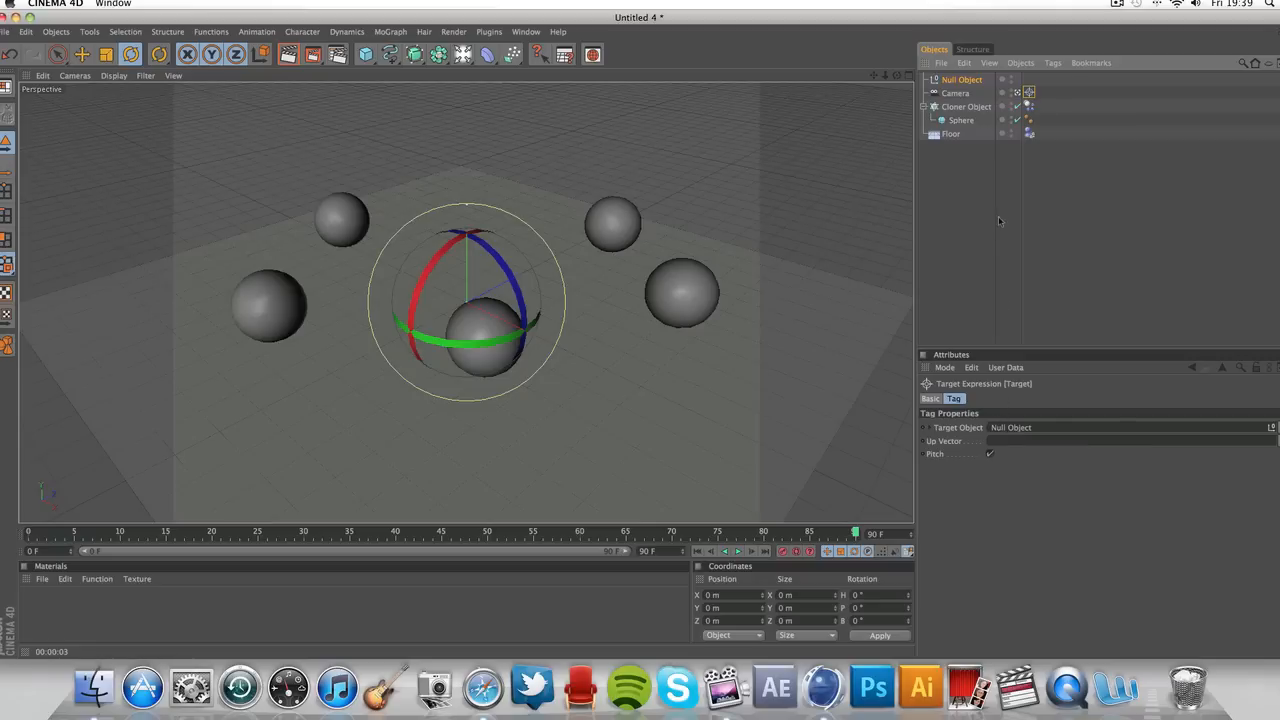
Add an XPresso tag to the Camera.
{"action": "left_click", "coordinate": [998, 216]}
{"action": "left_click", "coordinate": [955, 81]}
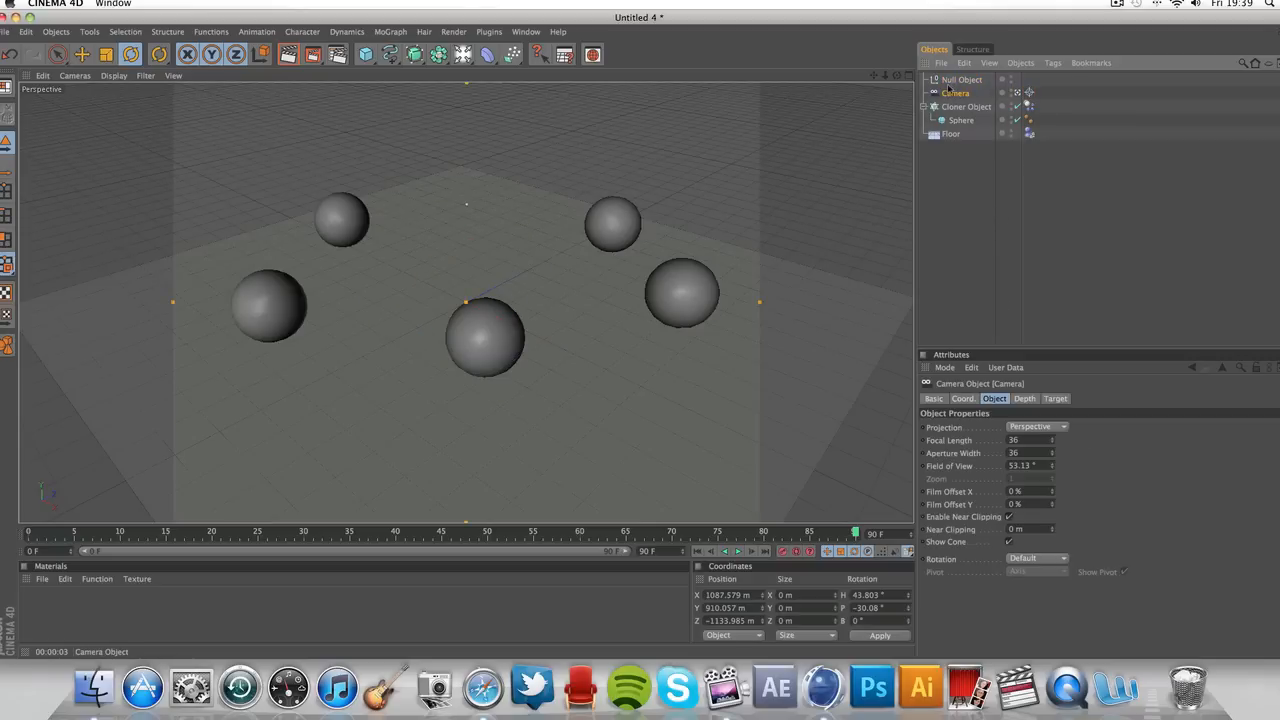
{"action": "left_click", "coordinate": [952, 94]}
{"action": "left_click", "coordinate": [984, 204]}
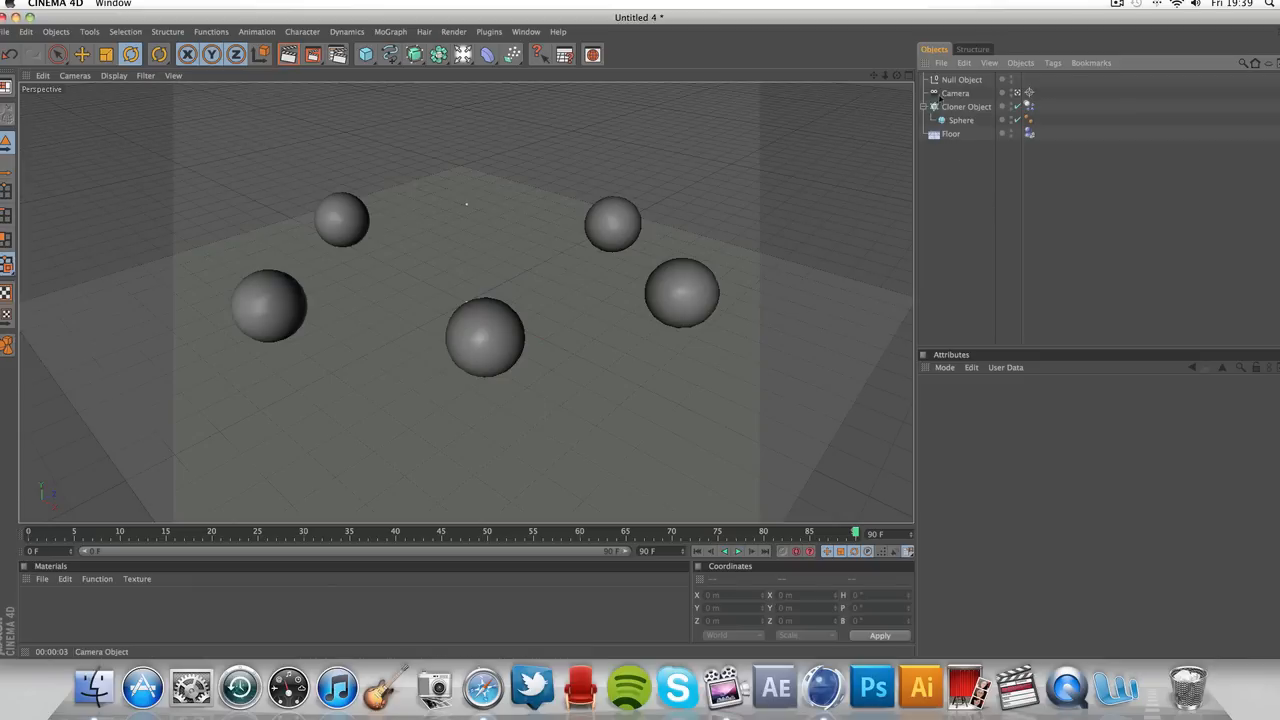
{"action": "left_click", "coordinate": [944, 94]}
{"action": "right_click", "coordinate": [944, 95]}
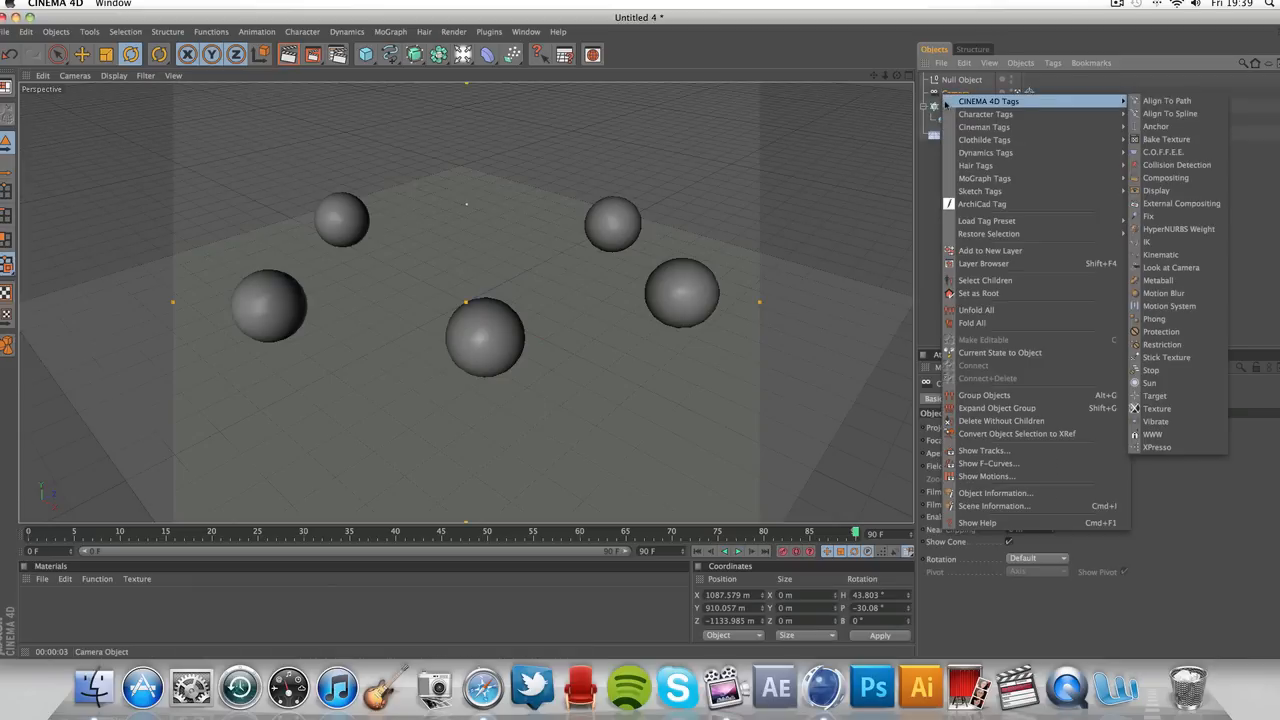
{"action": "left_click", "coordinate": [1160, 447]}
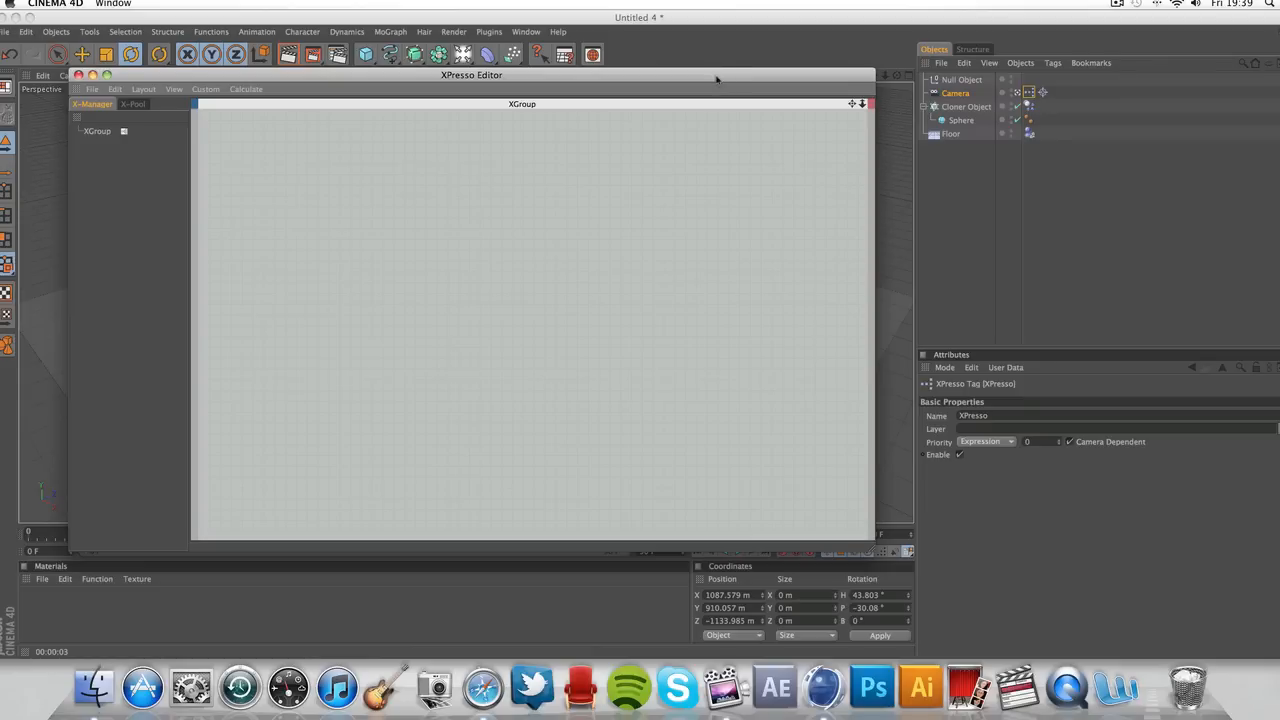
{"action": "mouse_move", "coordinate": [716, 79]}
{"action": "left_mouse_down"}
{"action": "mouse_move", "coordinate": [713, 52]}
{"action": "mouse_move", "coordinate": [716, 70]}
{"action": "left_mouse_up"}
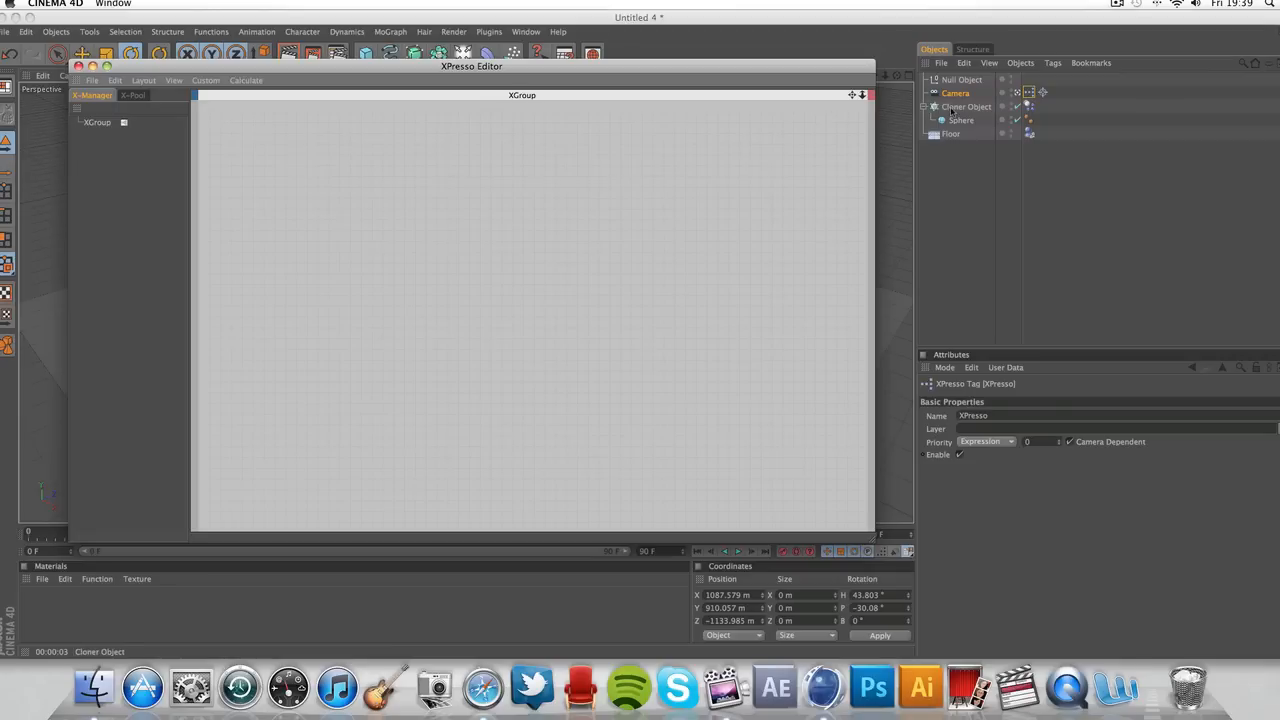
Add the Null Object and Cloner Object as XPresso nodes, with the cloner on the input side and the null on the output side.
{"action": "left_click_drag", "start_coordinate": [951, 81], "coordinate": [615, 242]}
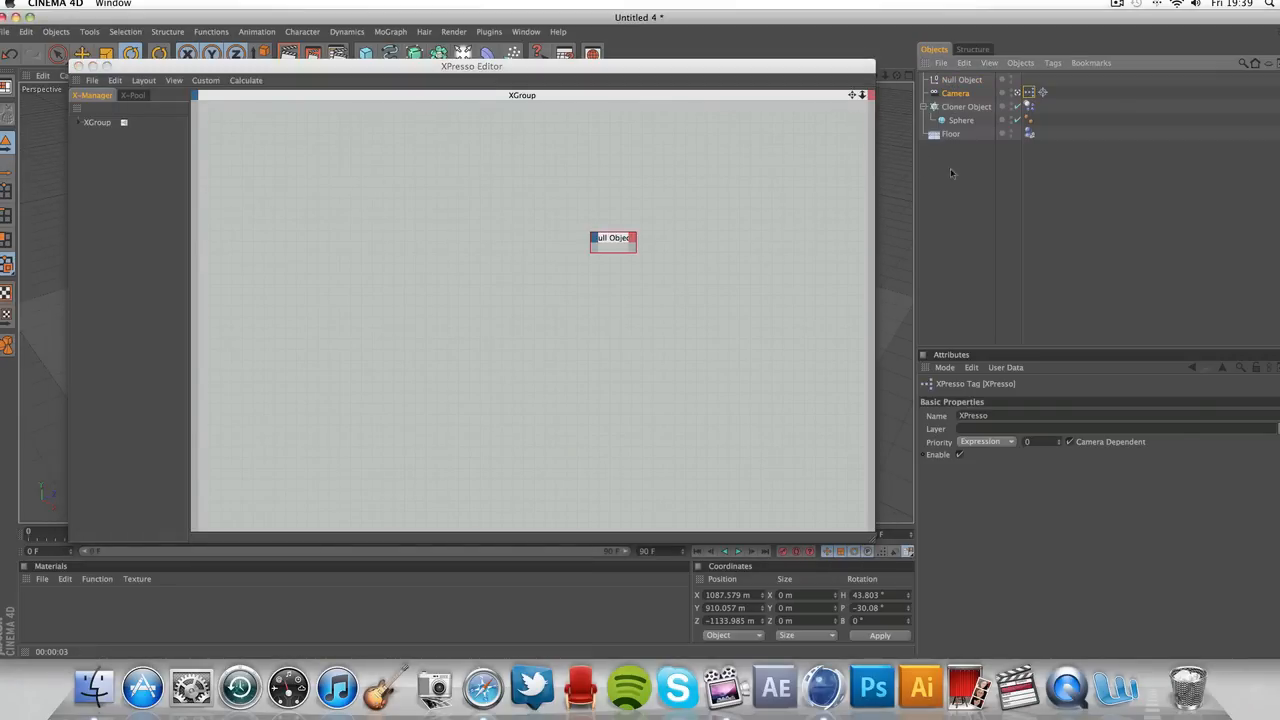
{"action": "left_click_drag", "start_coordinate": [960, 107], "coordinate": [588, 380]}
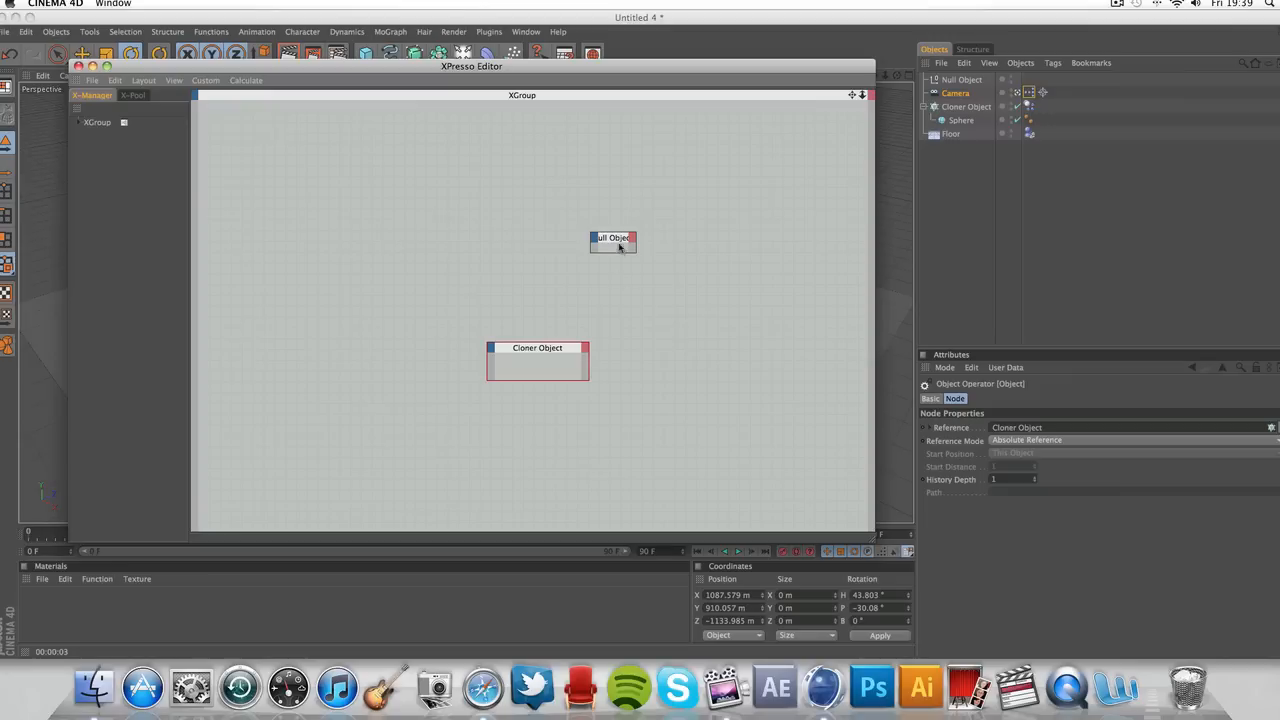
{"action": "left_click_drag", "start_coordinate": [635, 251], "coordinate": [696, 274]}
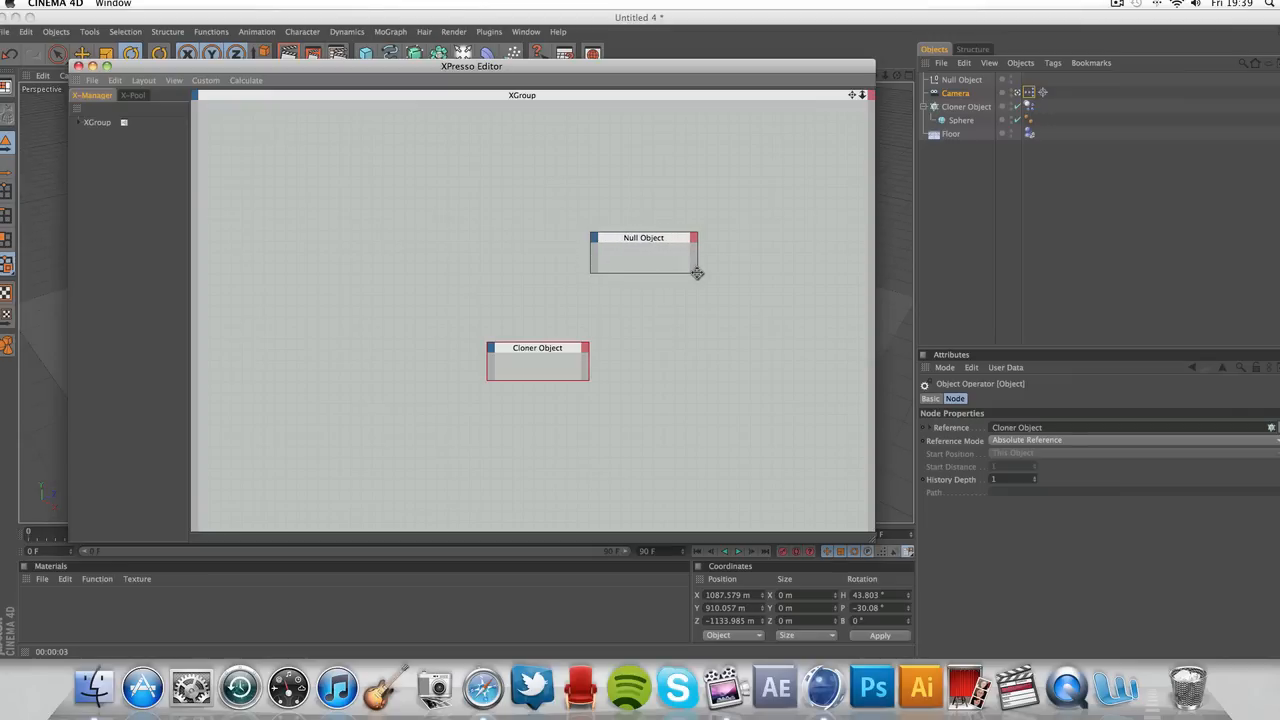
{"action": "left_click_drag", "start_coordinate": [565, 348], "coordinate": [357, 305]}
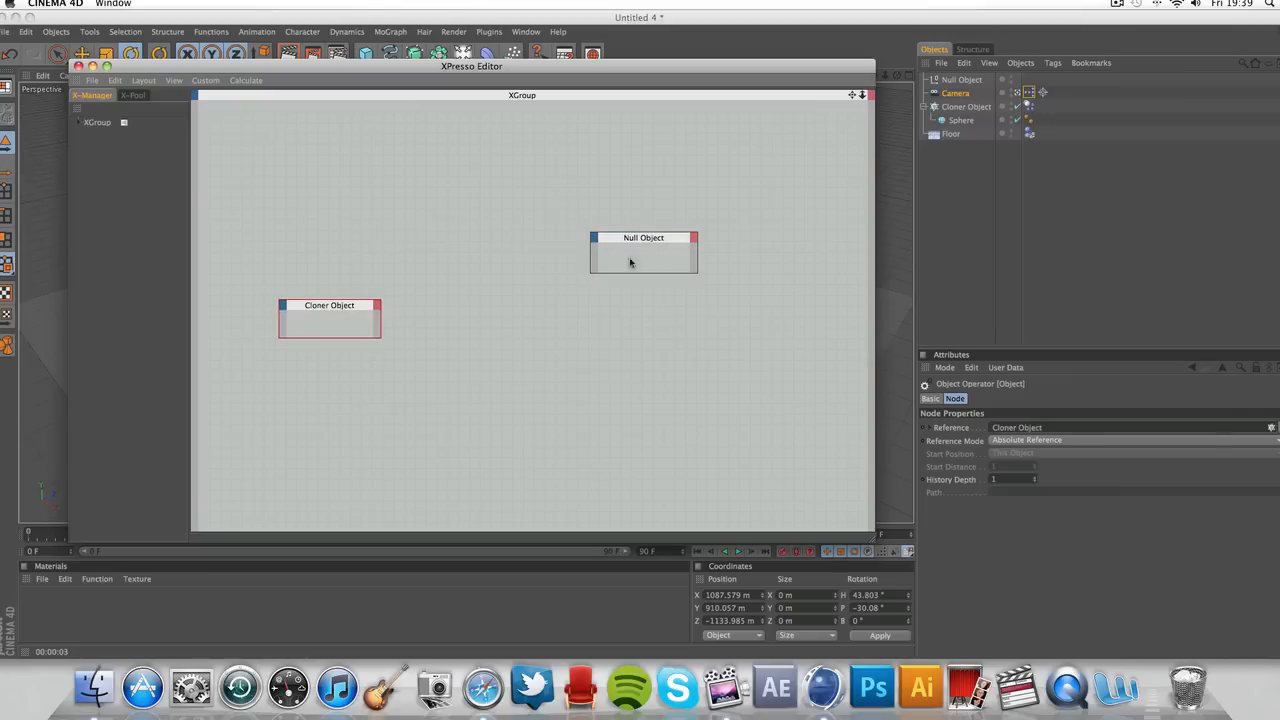
{"action": "left_click_drag", "start_coordinate": [652, 241], "coordinate": [748, 294]}
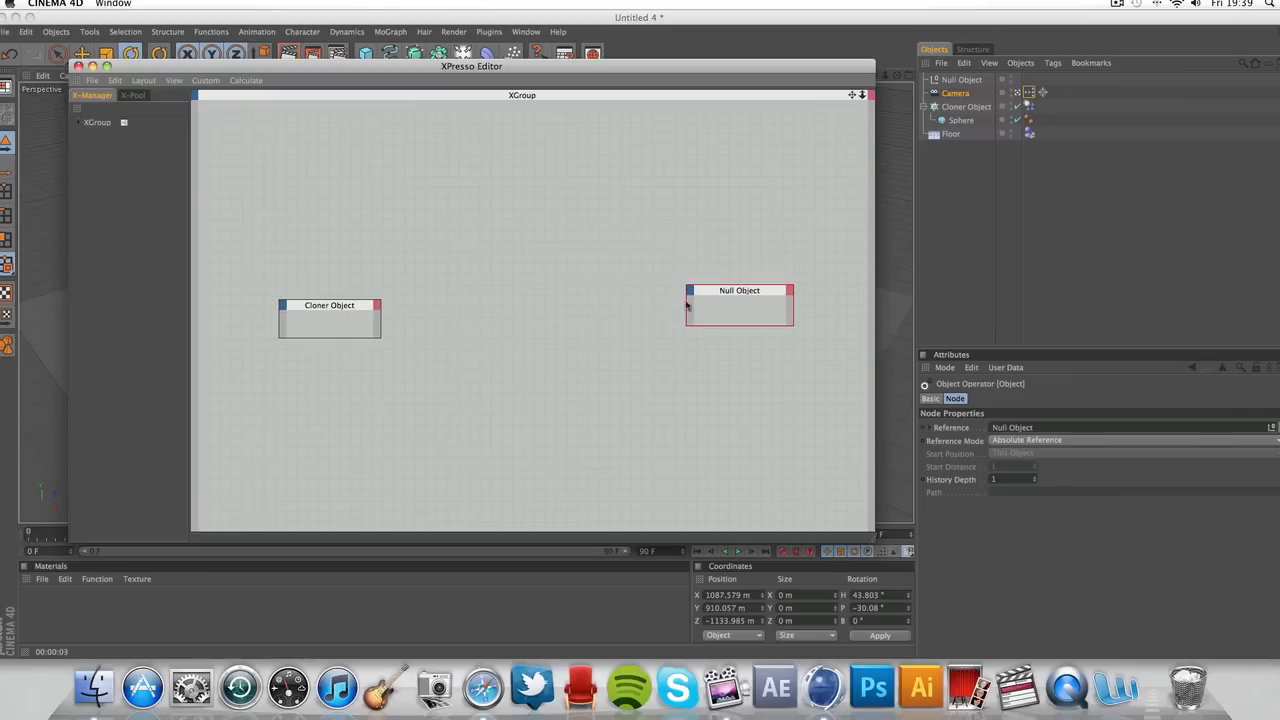
Add a Motion Graphics Data node between the Cloner Object and Null Object nodes.
{"action": "right_click", "coordinate": [467, 267]}
{"action": "left_click", "coordinate": [444, 273]}
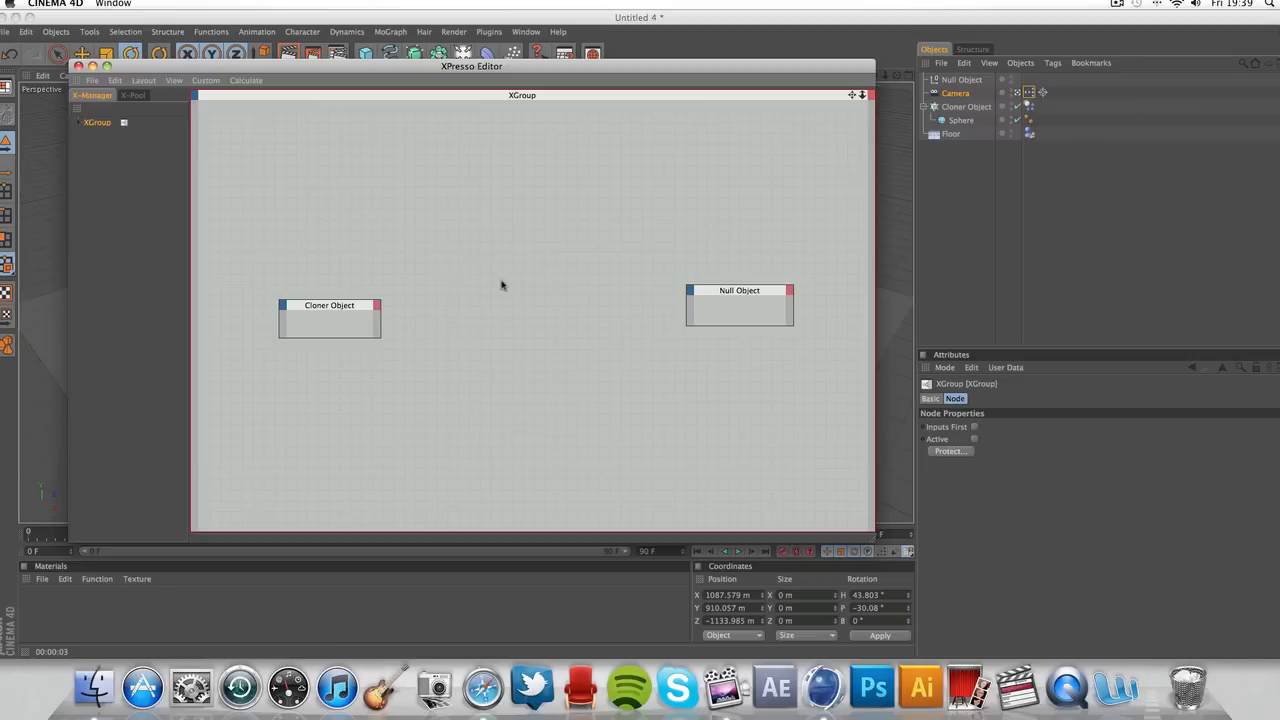
{"action": "right_click", "coordinate": [521, 268]}
{"action": "mouse_move", "coordinate": [525, 273]}
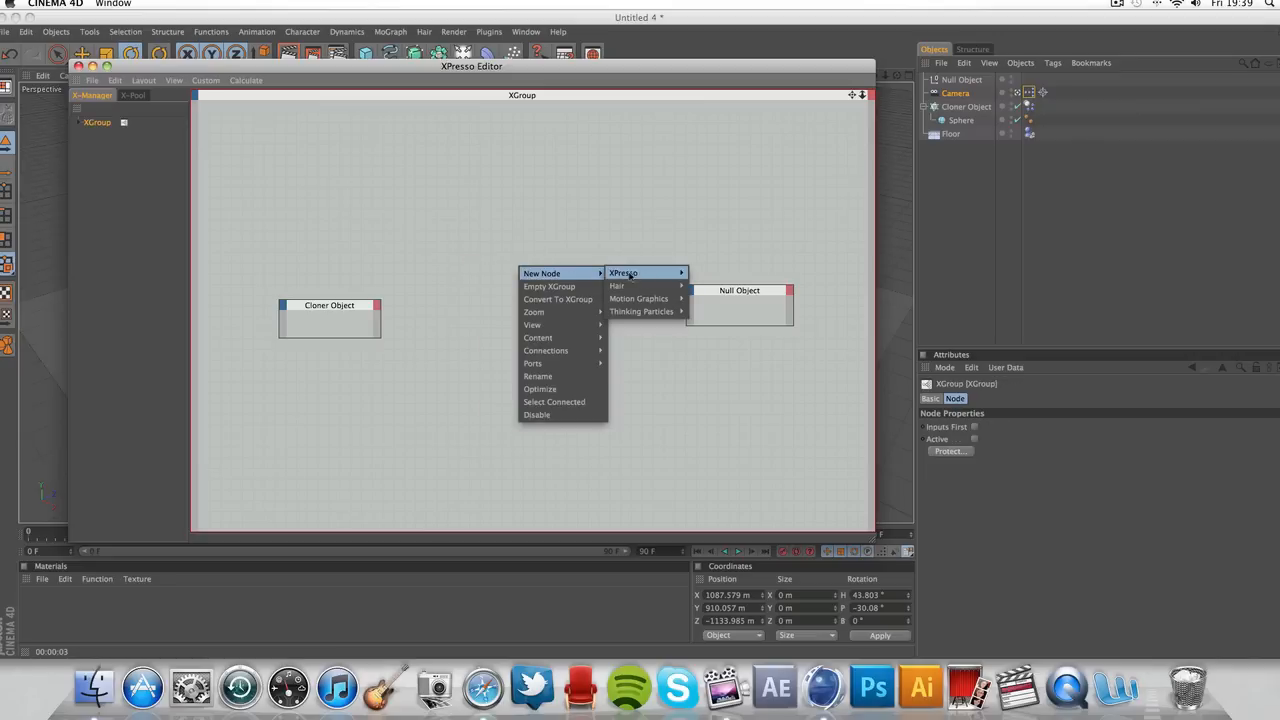
{"action": "mouse_move", "coordinate": [661, 302]}
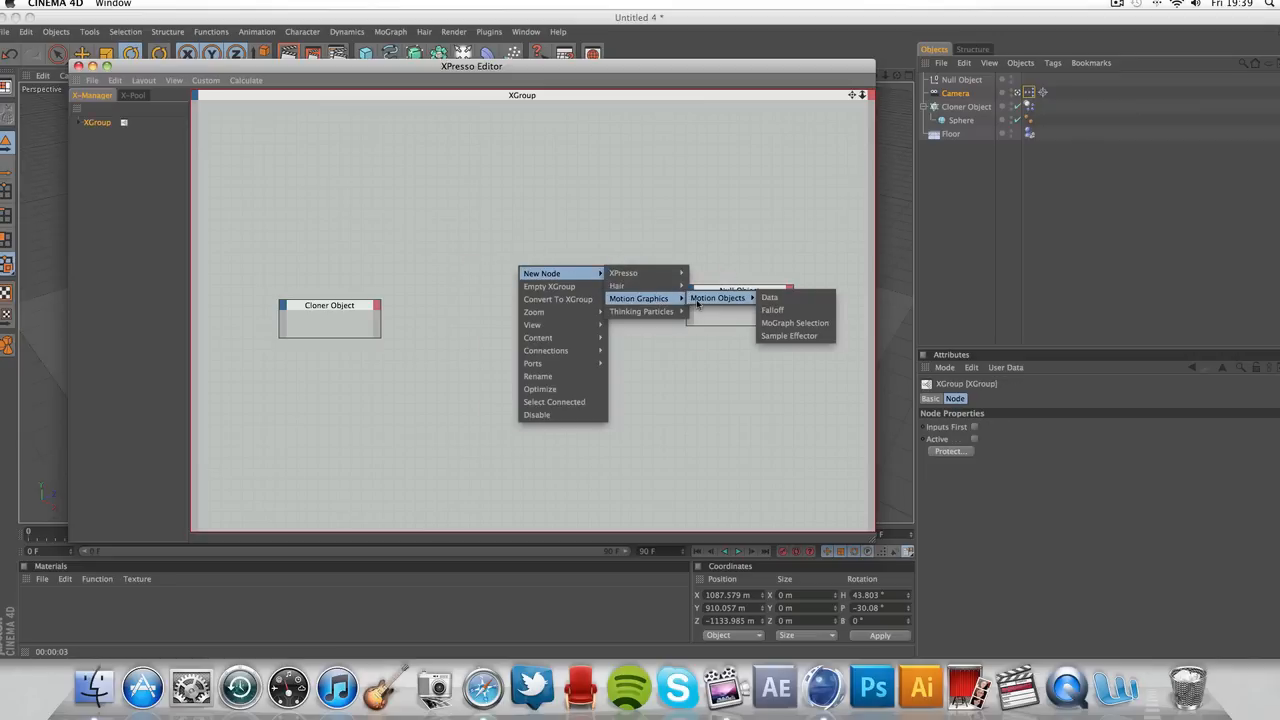
{"action": "left_click", "coordinate": [773, 300]}
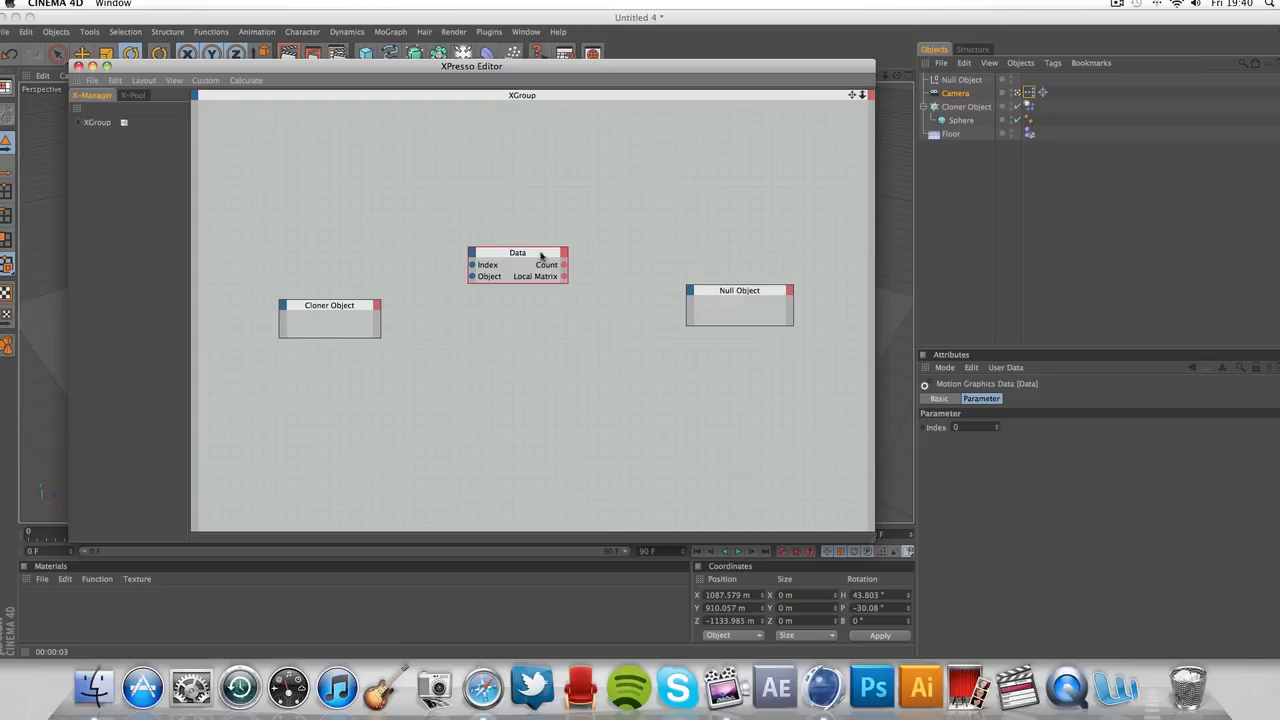
{"action": "left_click_drag", "start_coordinate": [507, 254], "coordinate": [508, 270]}
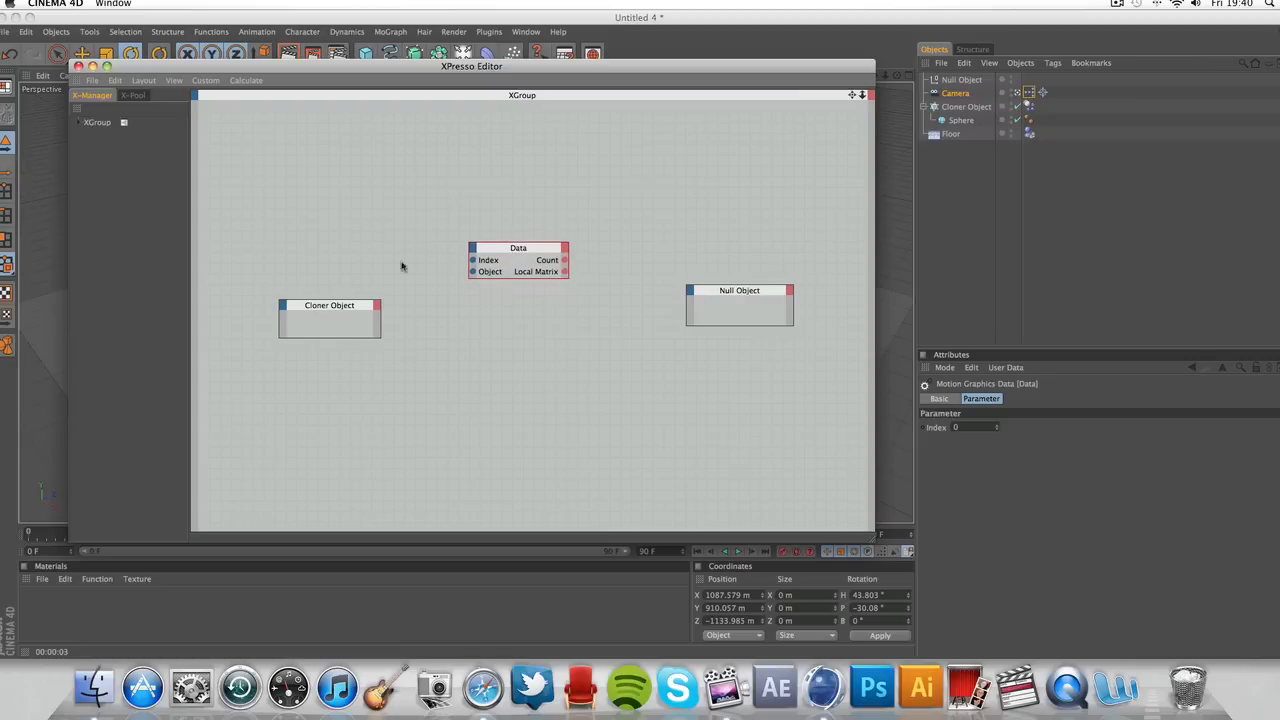
Add an Object output port to the Cloner Object node and connect it to the Data node's Object input.
{"action": "left_click", "coordinate": [352, 310]}
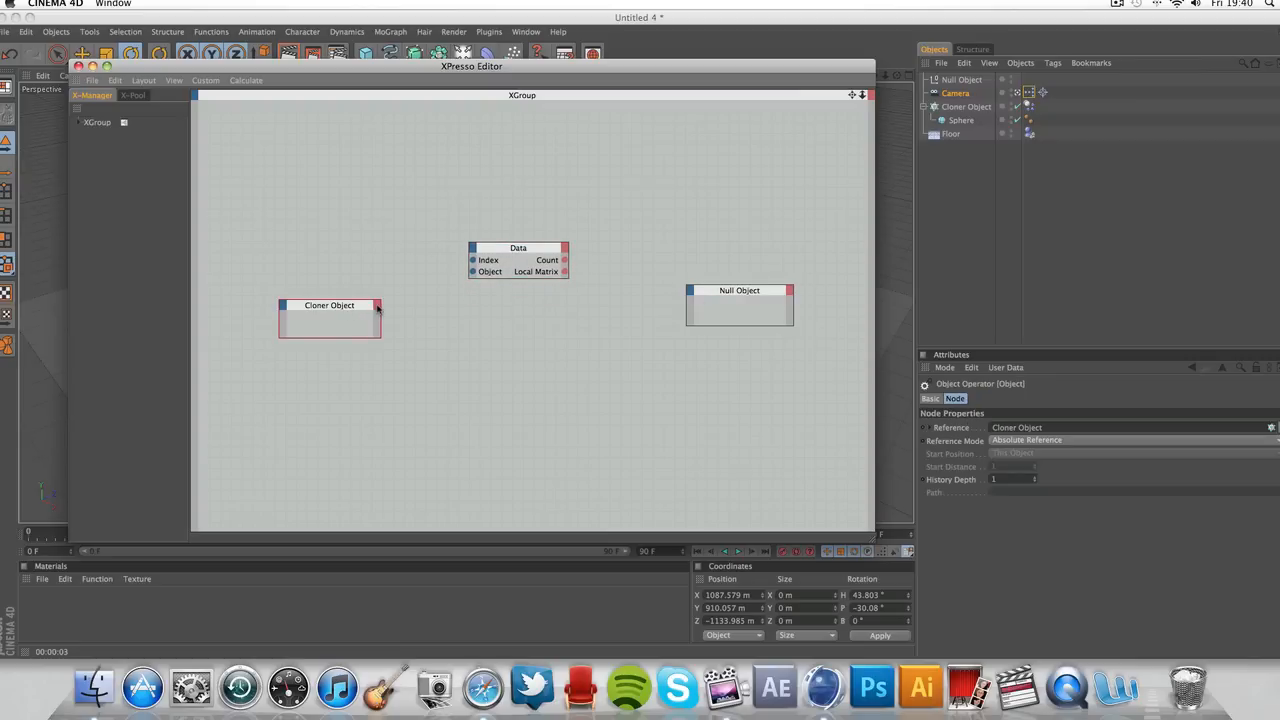
{"action": "left_click", "coordinate": [377, 305]}
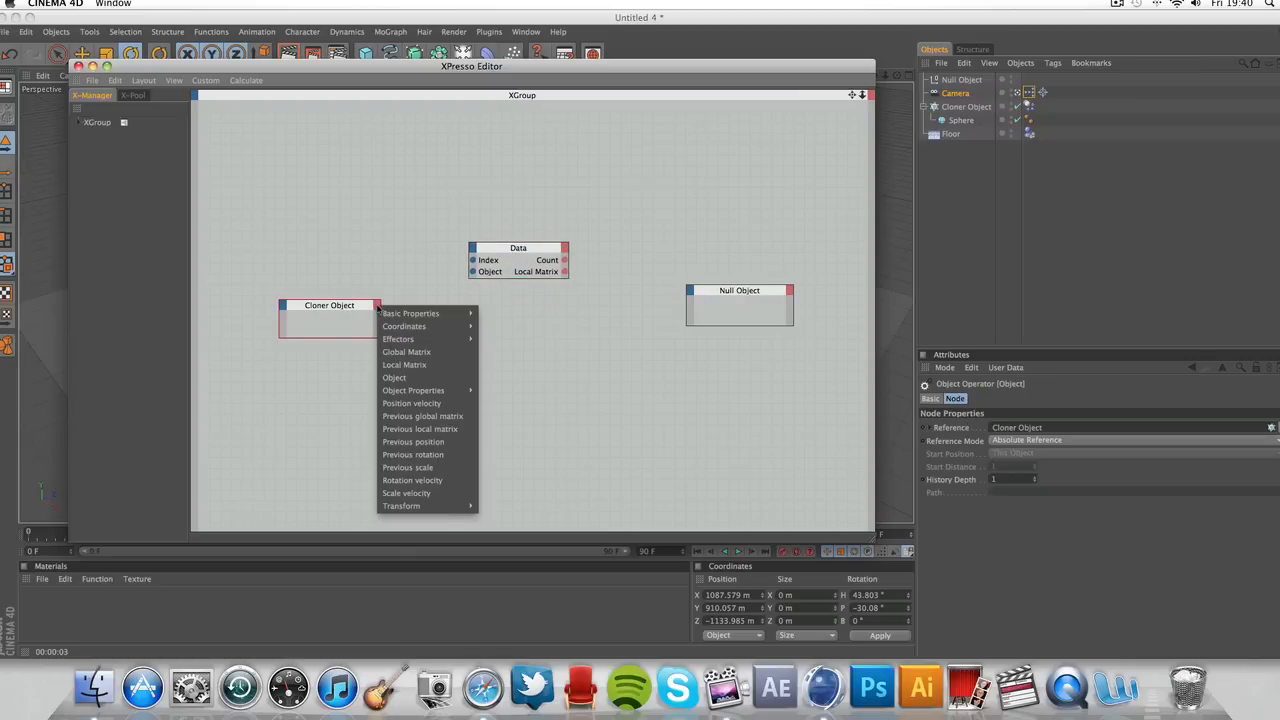
{"action": "left_click", "coordinate": [394, 377]}
{"action": "left_click_drag", "start_coordinate": [345, 310], "coordinate": [465, 268]}
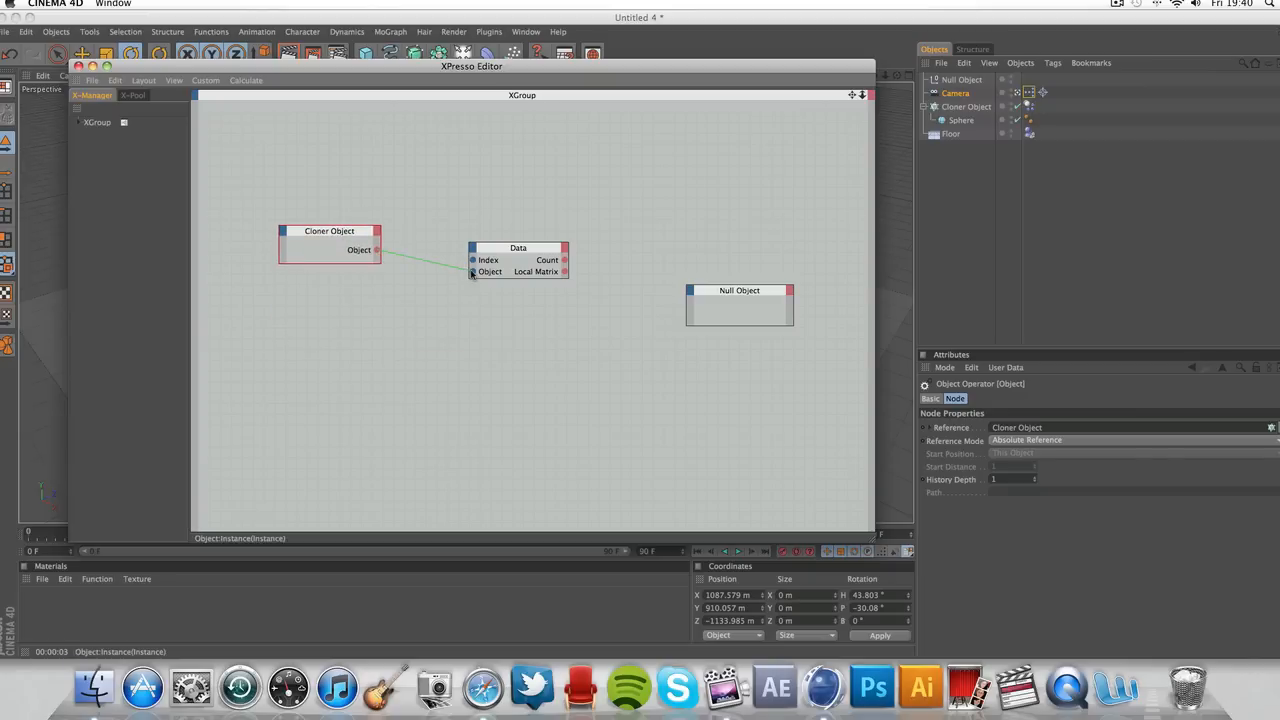
{"action": "scroll", "coordinate": [460, 288], "scroll_direction": "up", "scroll_amount": 3}
{"action": "scroll", "coordinate": [531, 283], "scroll_direction": "up", "scroll_amount": 2}
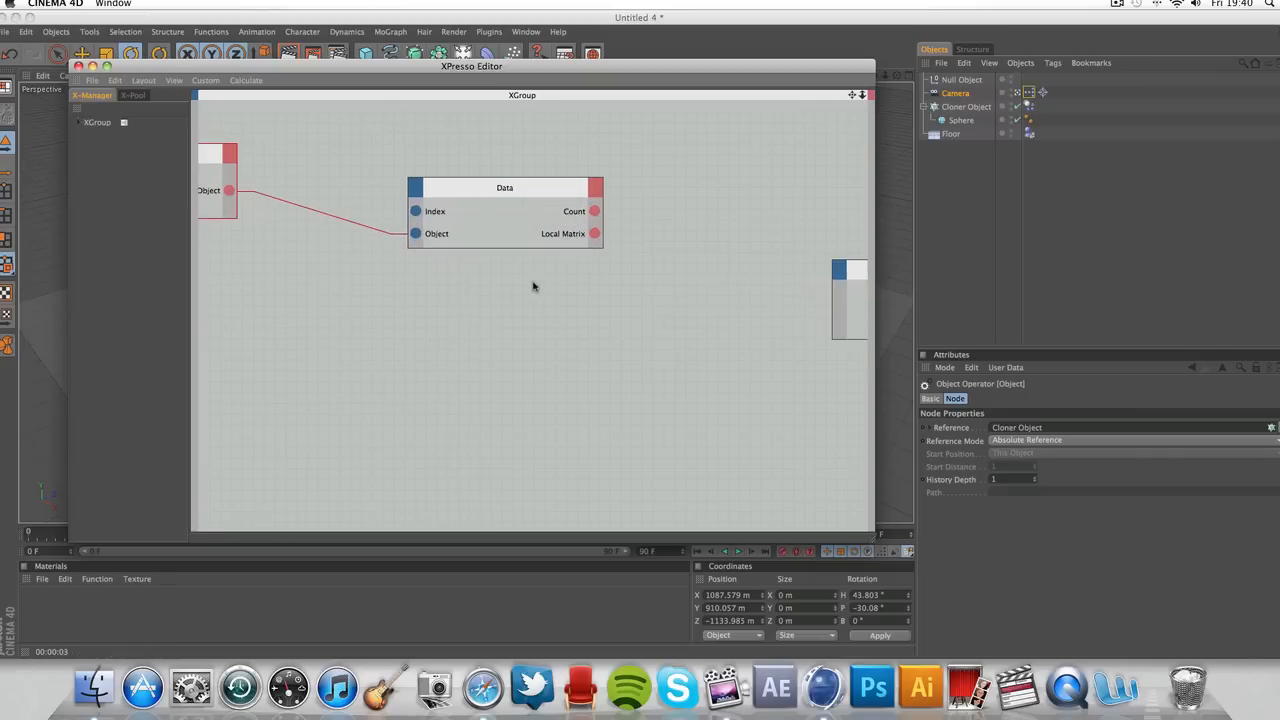
{"action": "scroll", "coordinate": [534, 277], "scroll_direction": "down", "scroll_amount": 4}
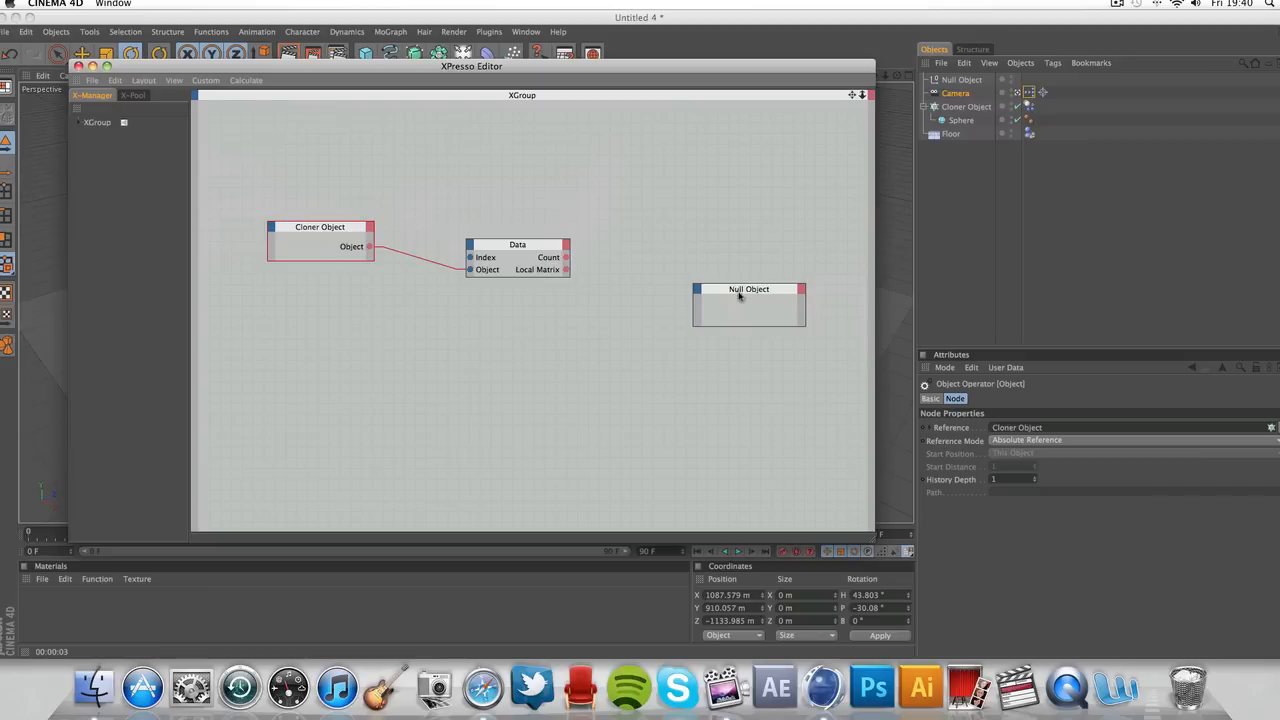
Connect a new Global Matrix output on the Data node to a new Global Matrix input on the Null Object node, and close the XPresso Editor.
{"action": "left_click_drag", "start_coordinate": [737, 296], "coordinate": [737, 278]}
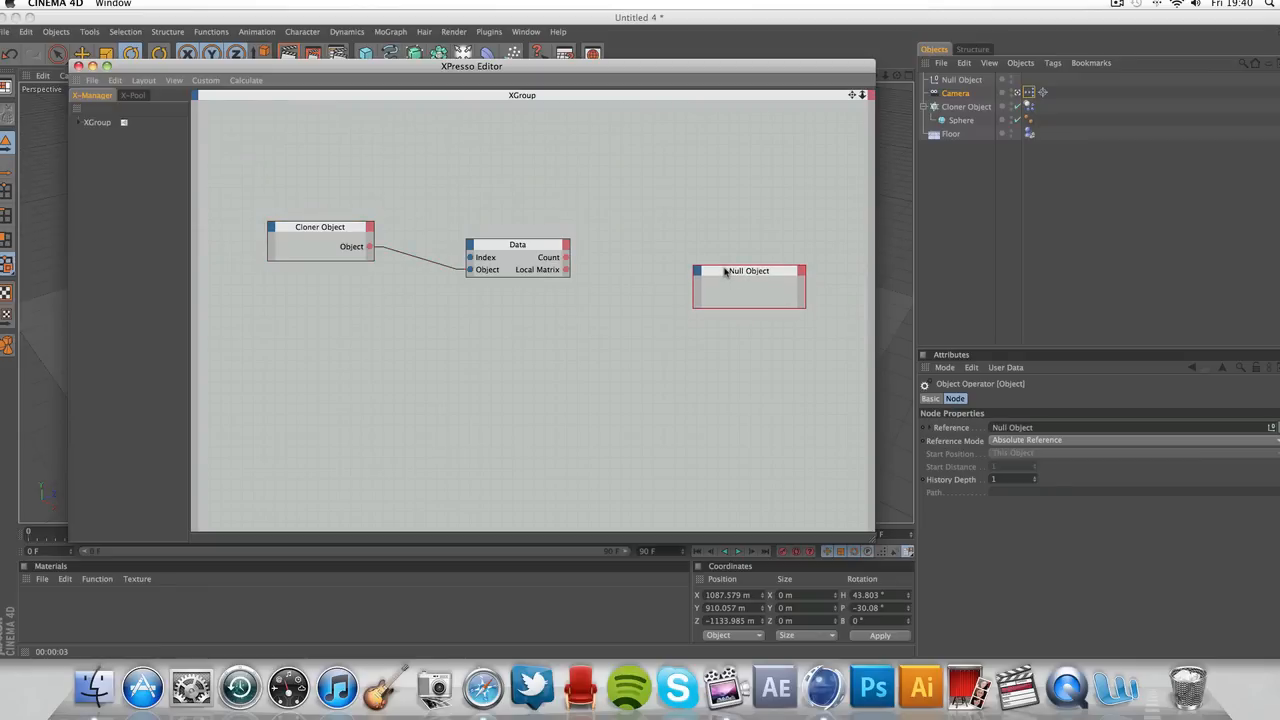
{"action": "left_click", "coordinate": [697, 271]}
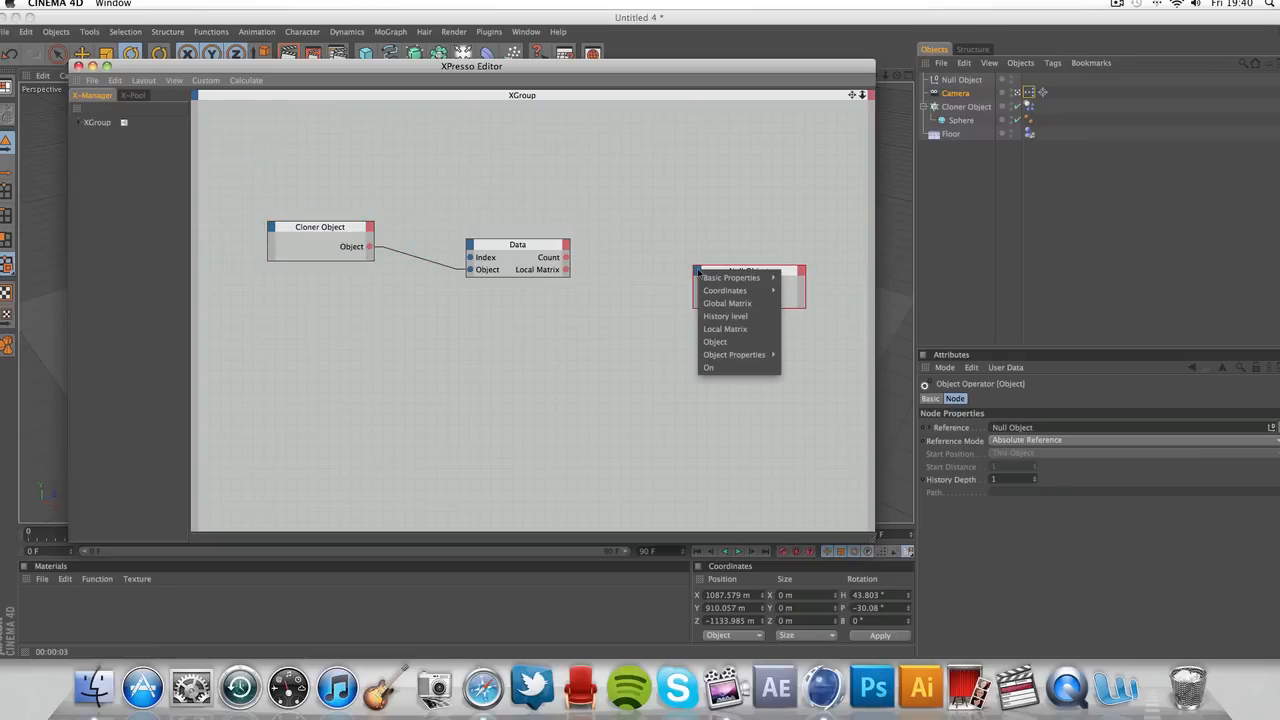
{"action": "left_click", "coordinate": [727, 304]}
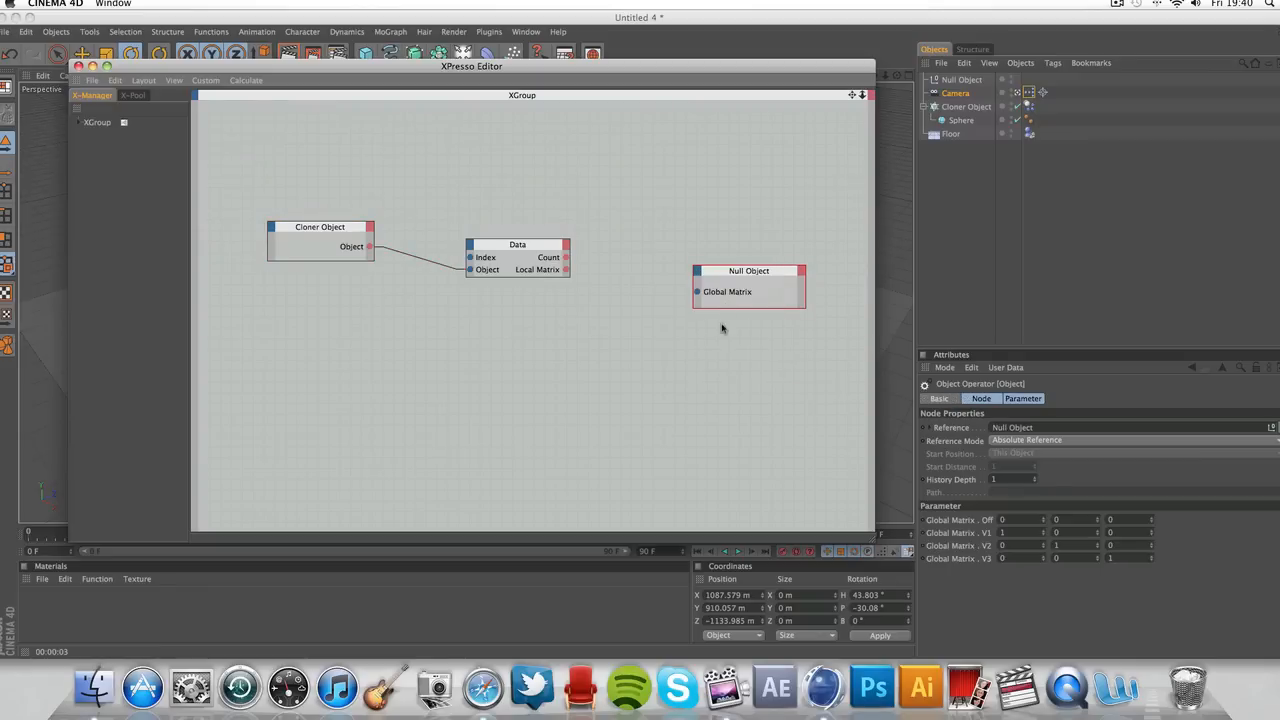
{"action": "left_click", "coordinate": [566, 244]}
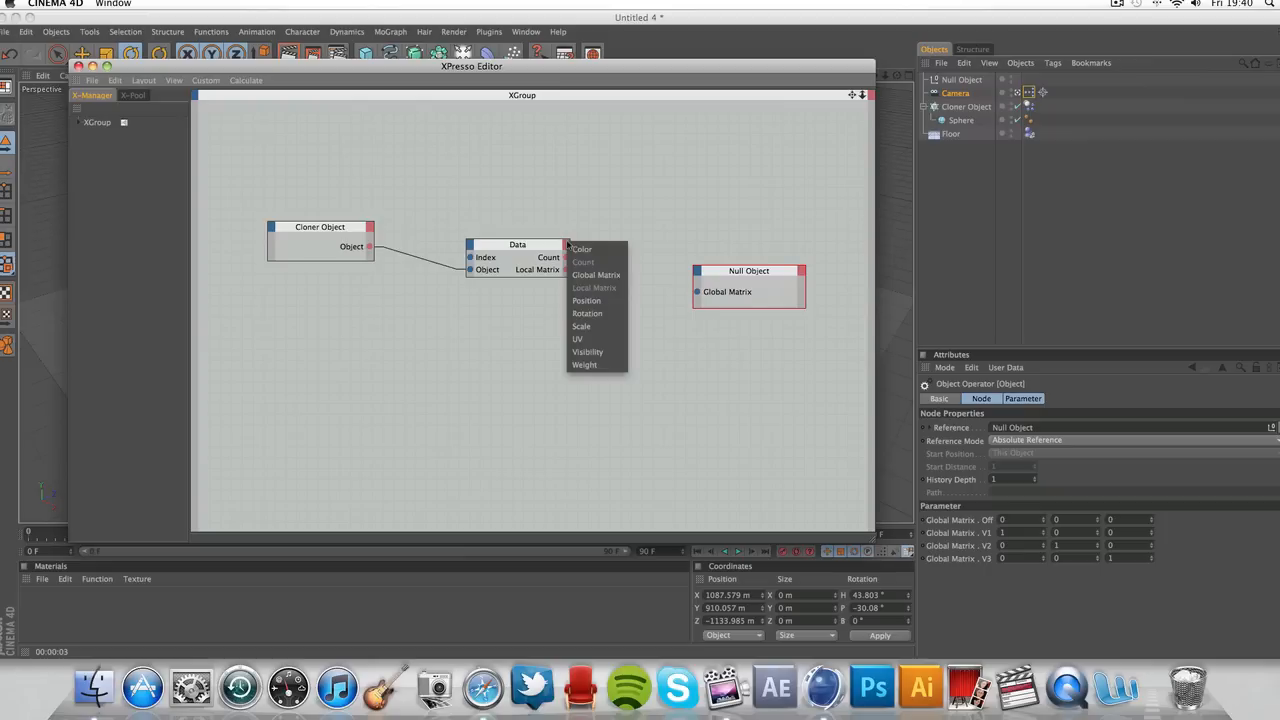
{"action": "left_click", "coordinate": [586, 275]}
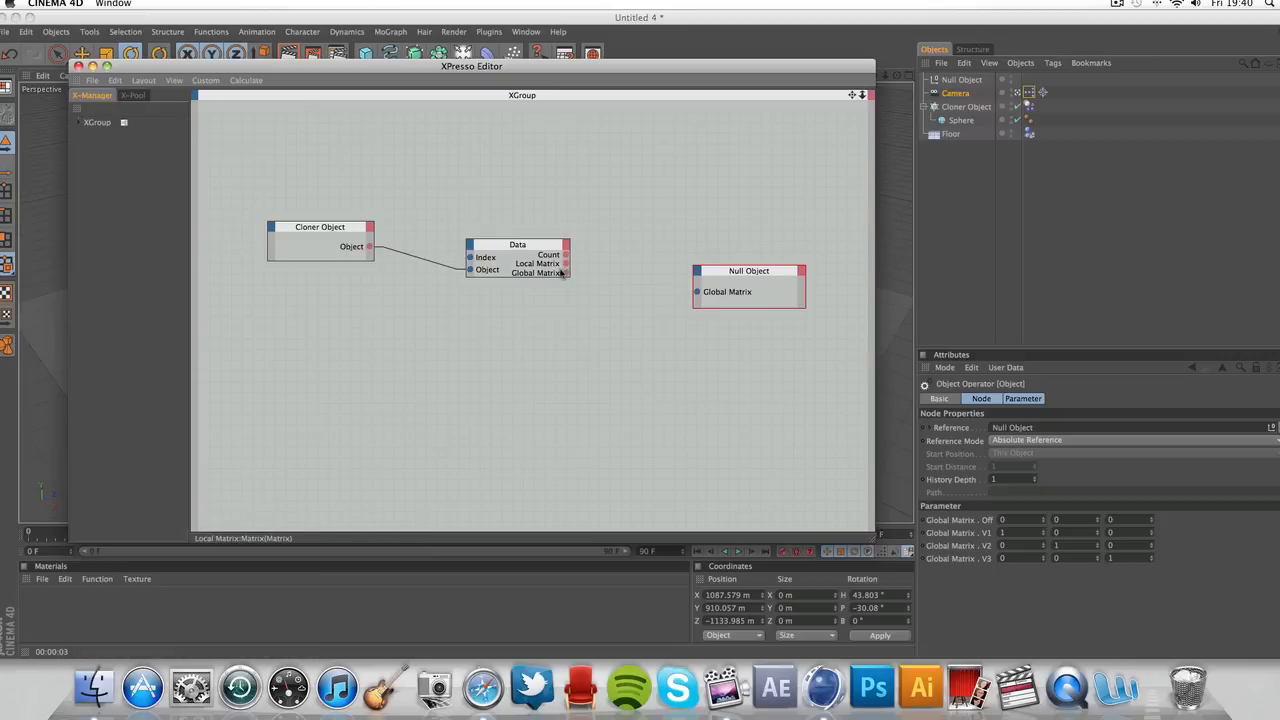
{"action": "left_click_drag", "start_coordinate": [566, 274], "coordinate": [683, 296]}
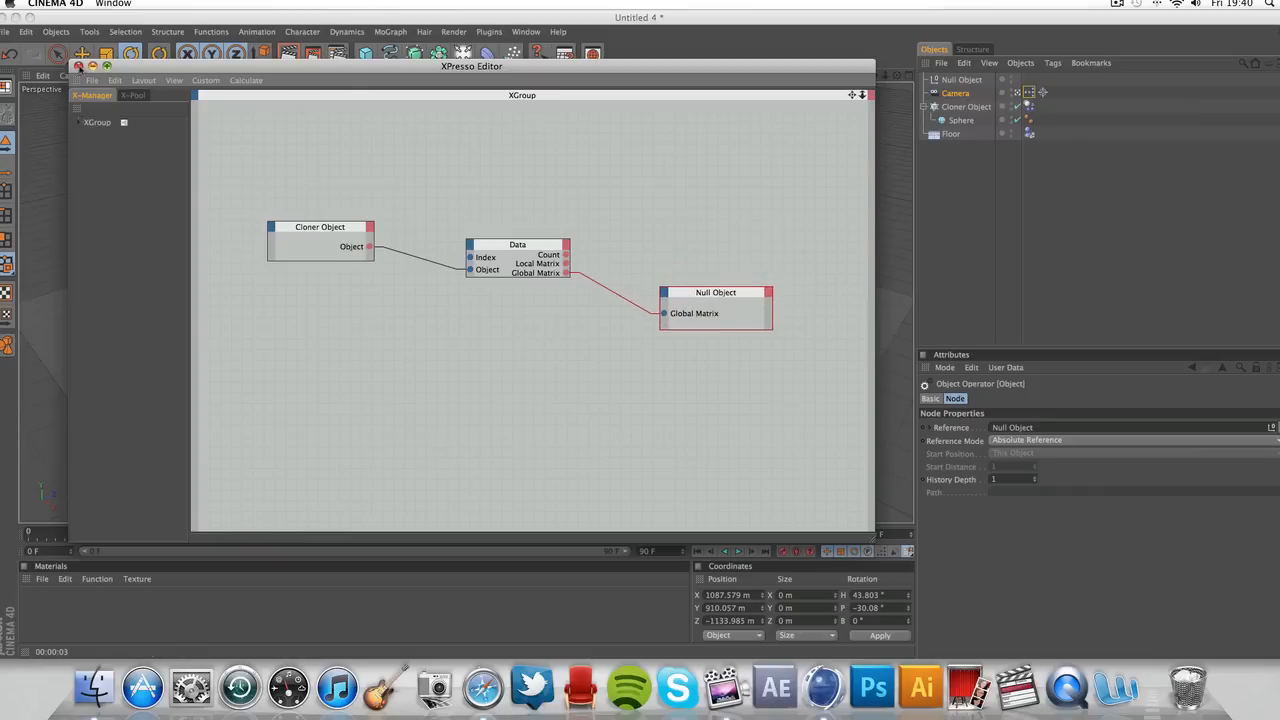
{"action": "left_click", "coordinate": [79, 66]}
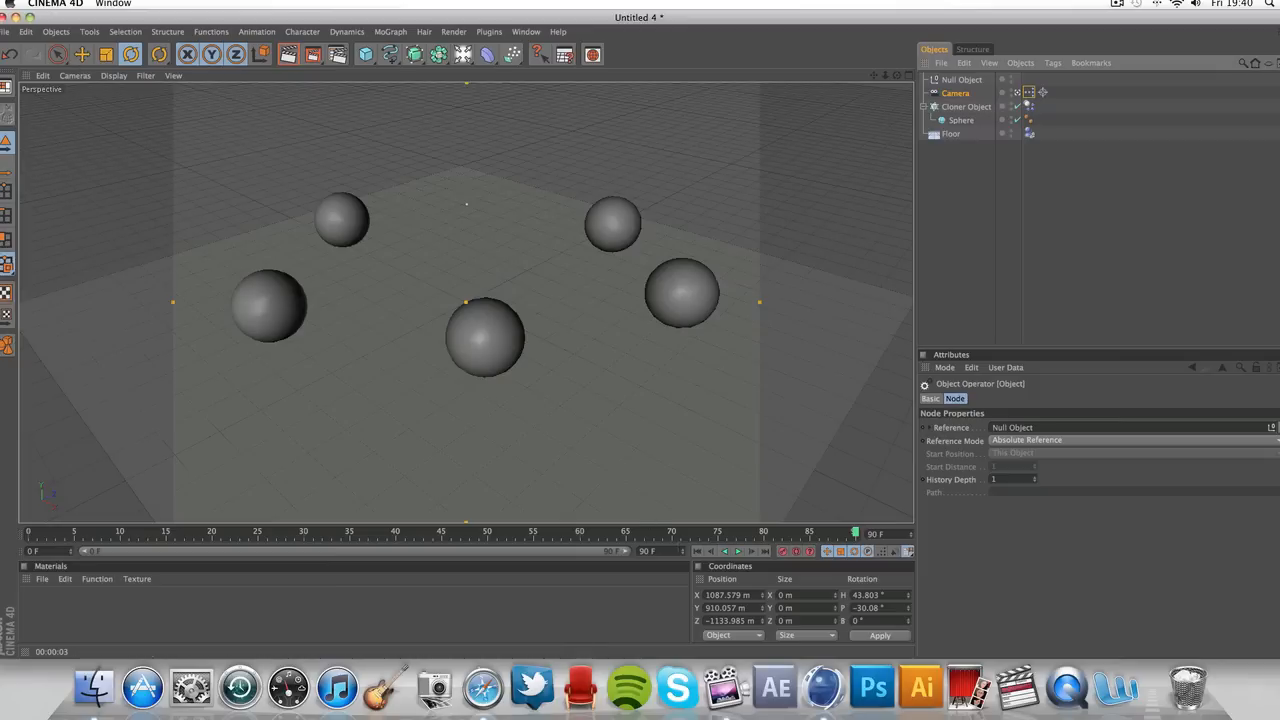
Play the simulation from the first frame to check how the camera tracks the cloned spheres.
{"action": "left_click", "coordinate": [695, 550]}
{"action": "left_click", "coordinate": [739, 551]}
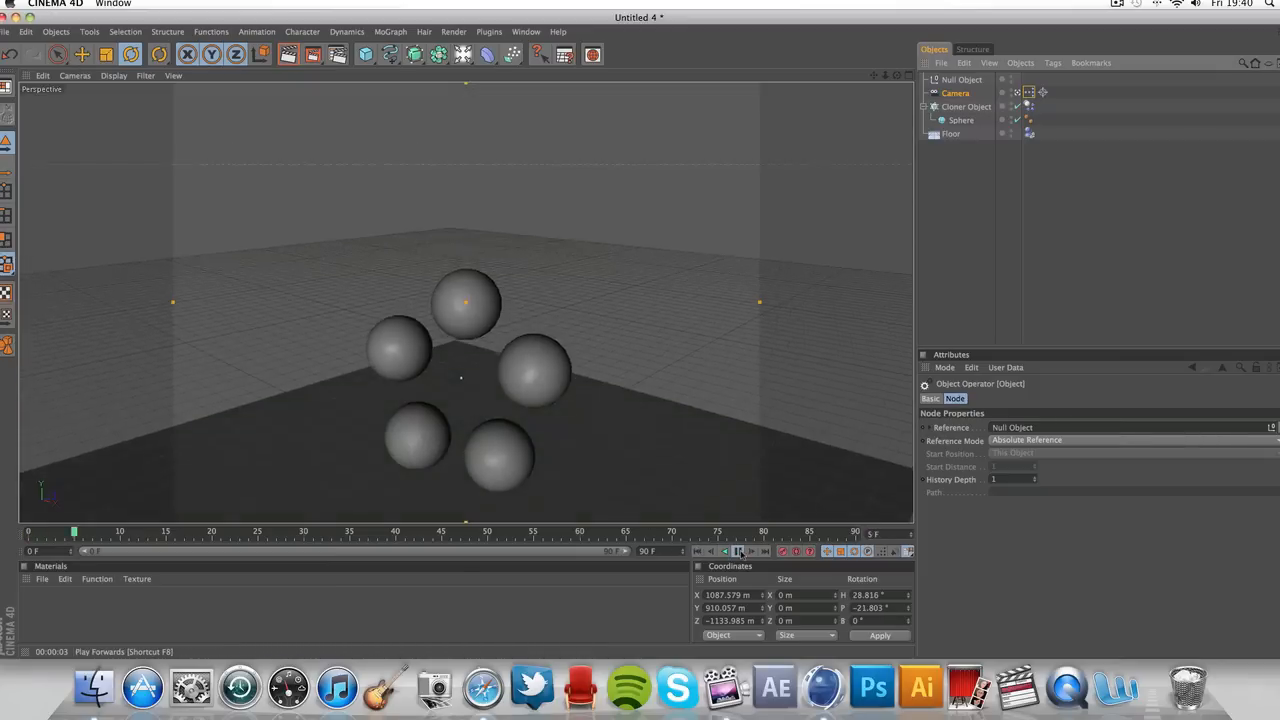
{"action": "left_click", "coordinate": [739, 551]}
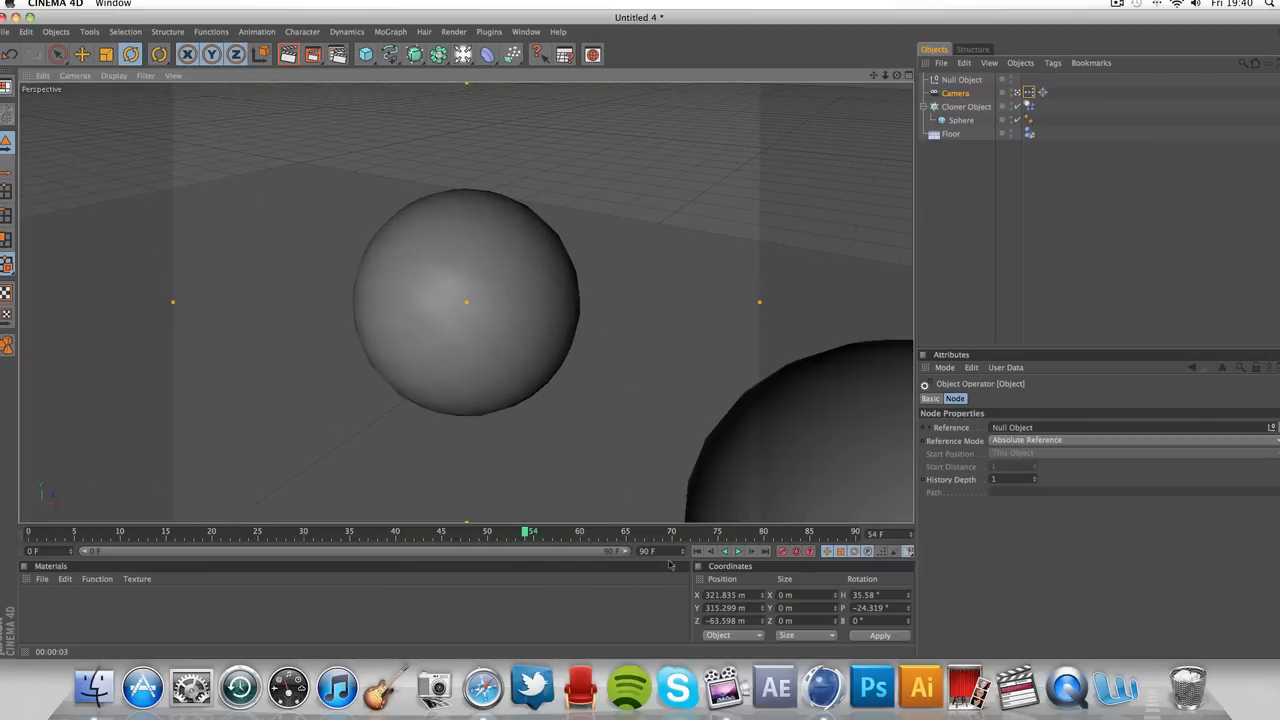
Replay the simulation from the first frame with the camera placed close to the spheres.
{"action": "left_click", "coordinate": [697, 551]}
{"action": "left_click", "coordinate": [739, 551]}
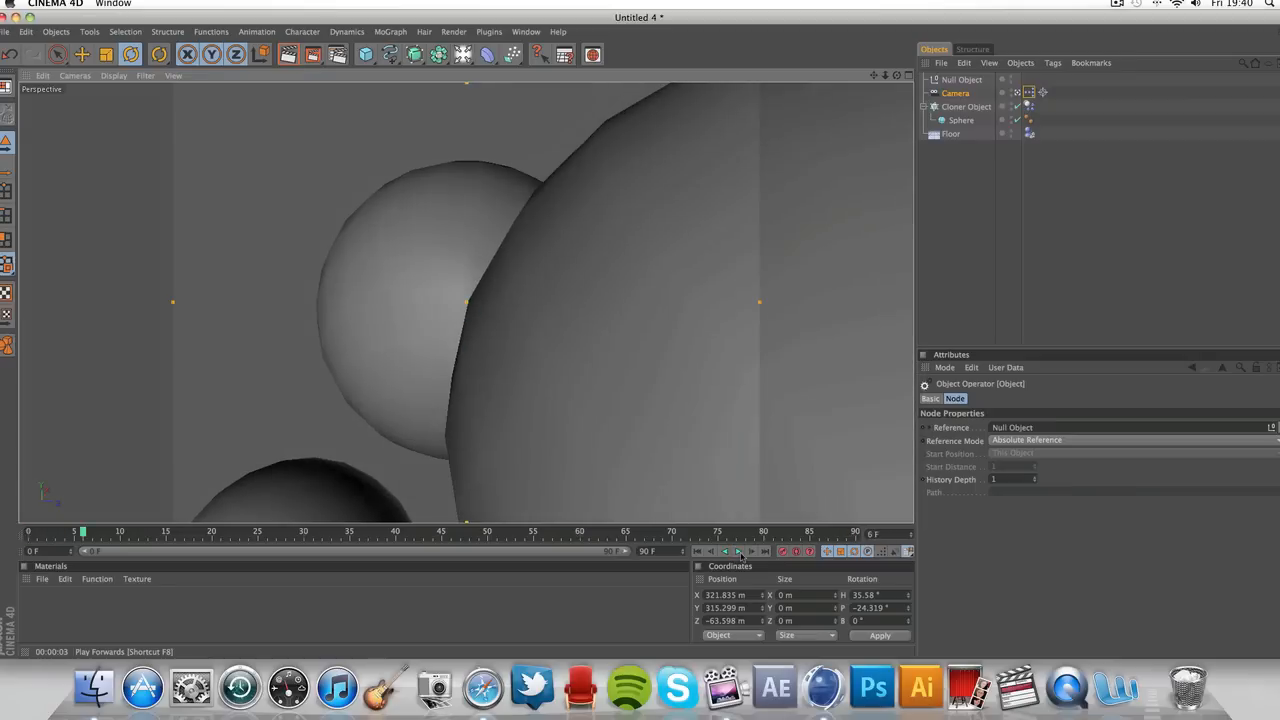
{"action": "left_click", "coordinate": [739, 551]}
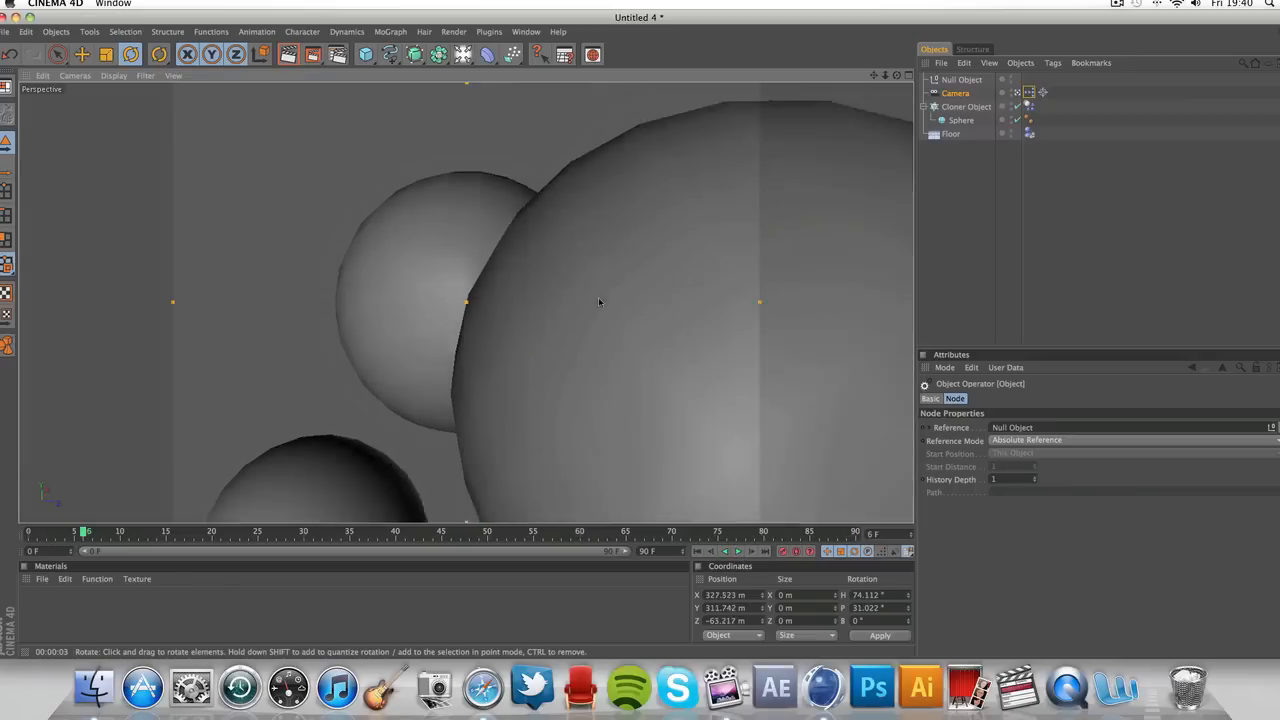
{"action": "left_click", "coordinate": [738, 551]}
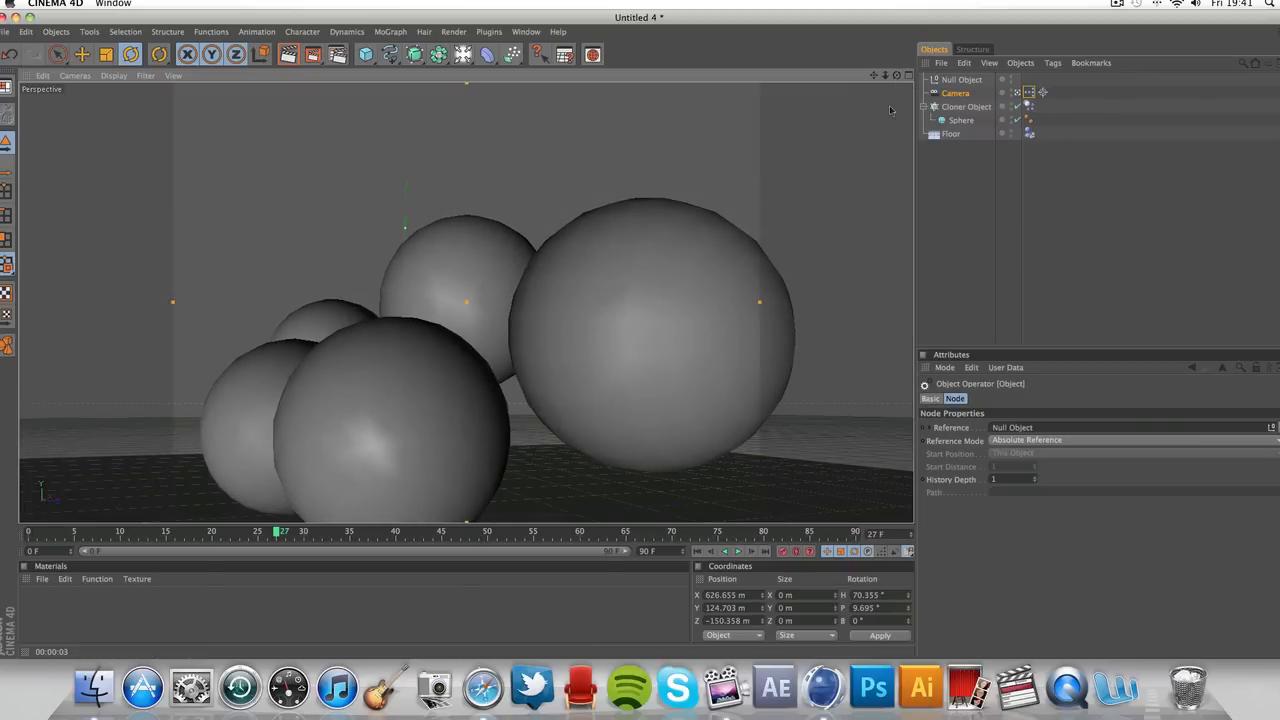
Move the camera slightly farther back from the spheres and replay the simulation from the first frame.
{"action": "scroll", "coordinate": [849, 392], "scroll_direction": "up", "scroll_amount": 3}
{"action": "scroll", "coordinate": [849, 391], "scroll_direction": "down", "scroll_amount": 10}
{"action": "scroll", "coordinate": [849, 391], "scroll_direction": "up", "scroll_amount": 8}
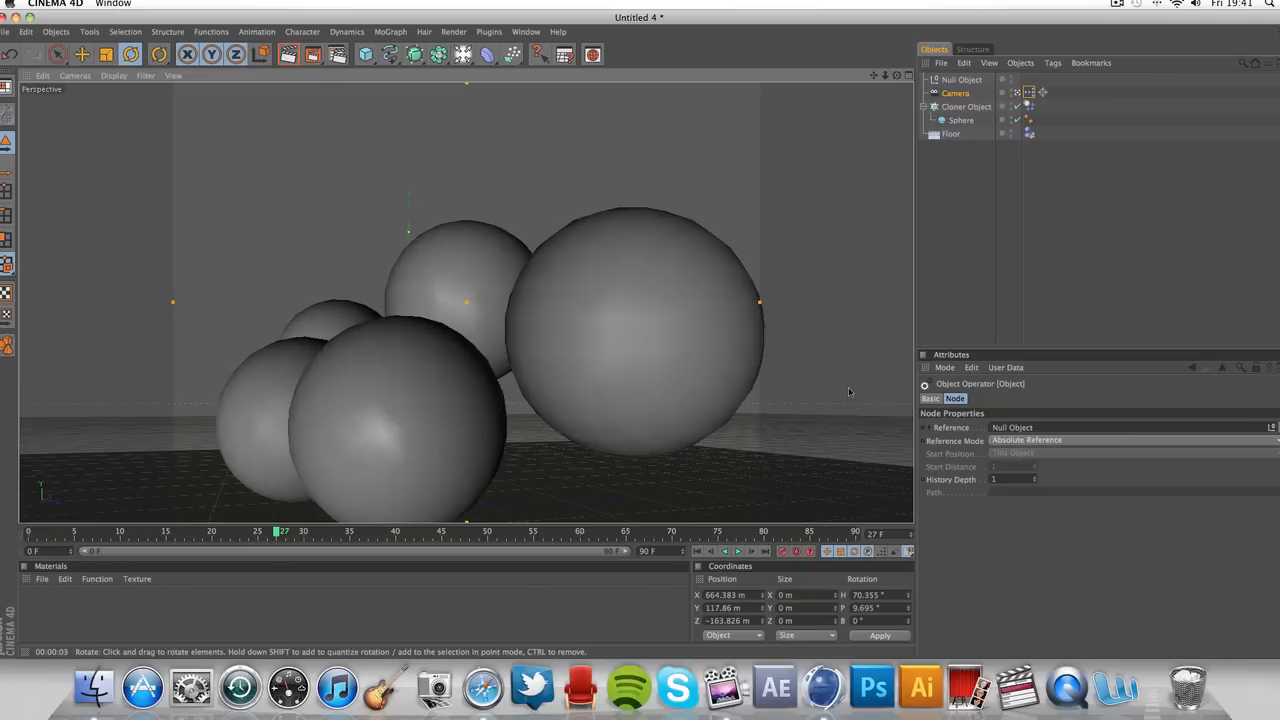
{"action": "left_click", "coordinate": [698, 552]}
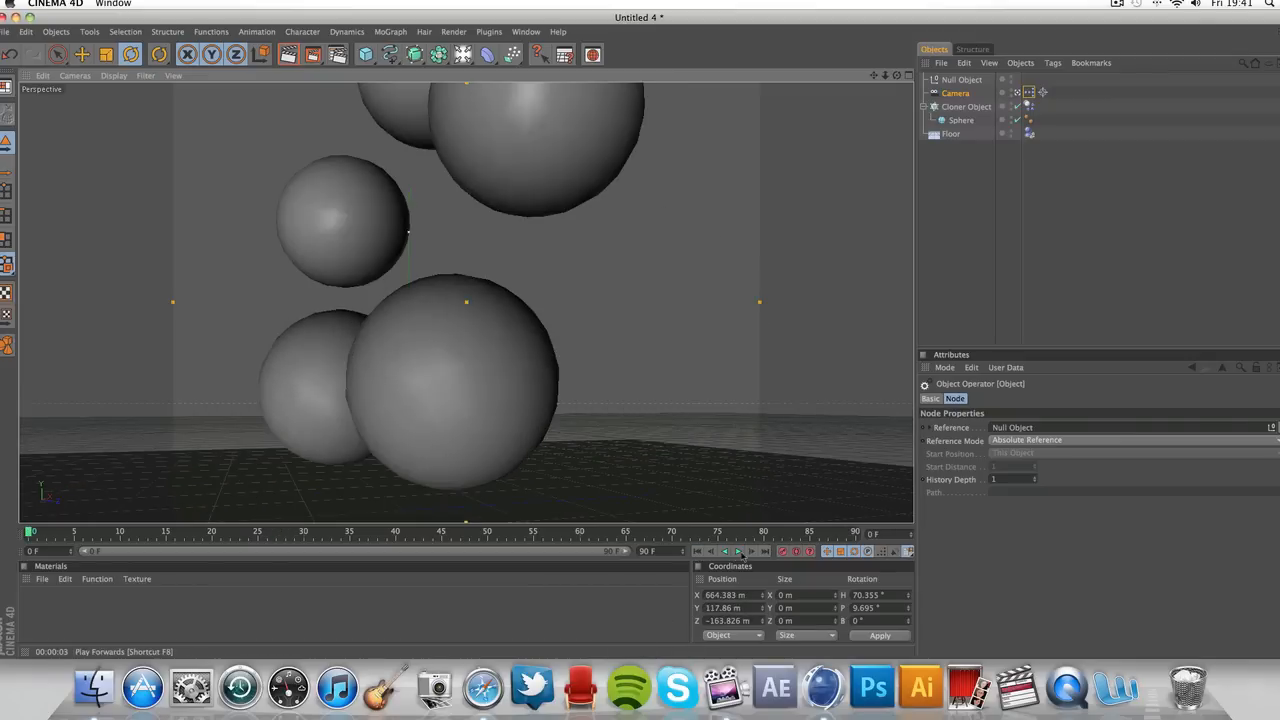
{"action": "left_click", "coordinate": [738, 552]}
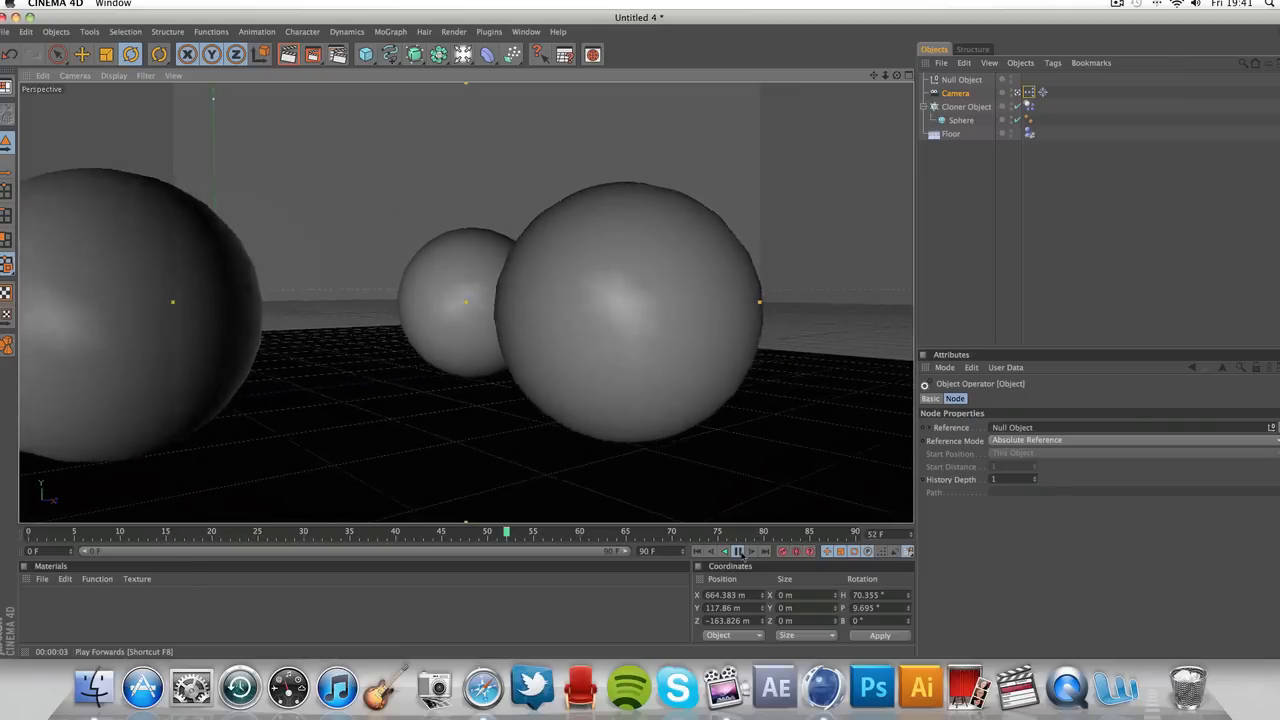
Replay the simulation from the first frame, stop it partway, and move the camera closer to the spheres.
{"action": "left_click", "coordinate": [740, 553]}
{"action": "left_click", "coordinate": [698, 552]}
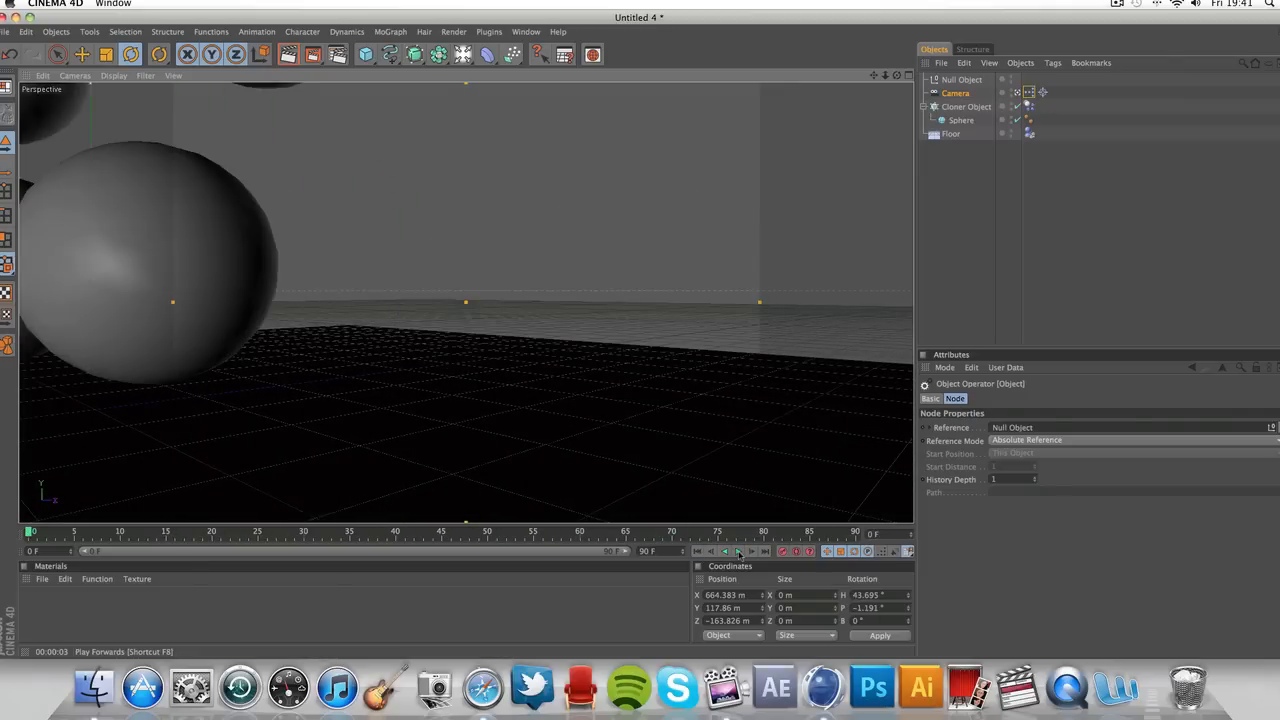
{"action": "left_click", "coordinate": [738, 552]}
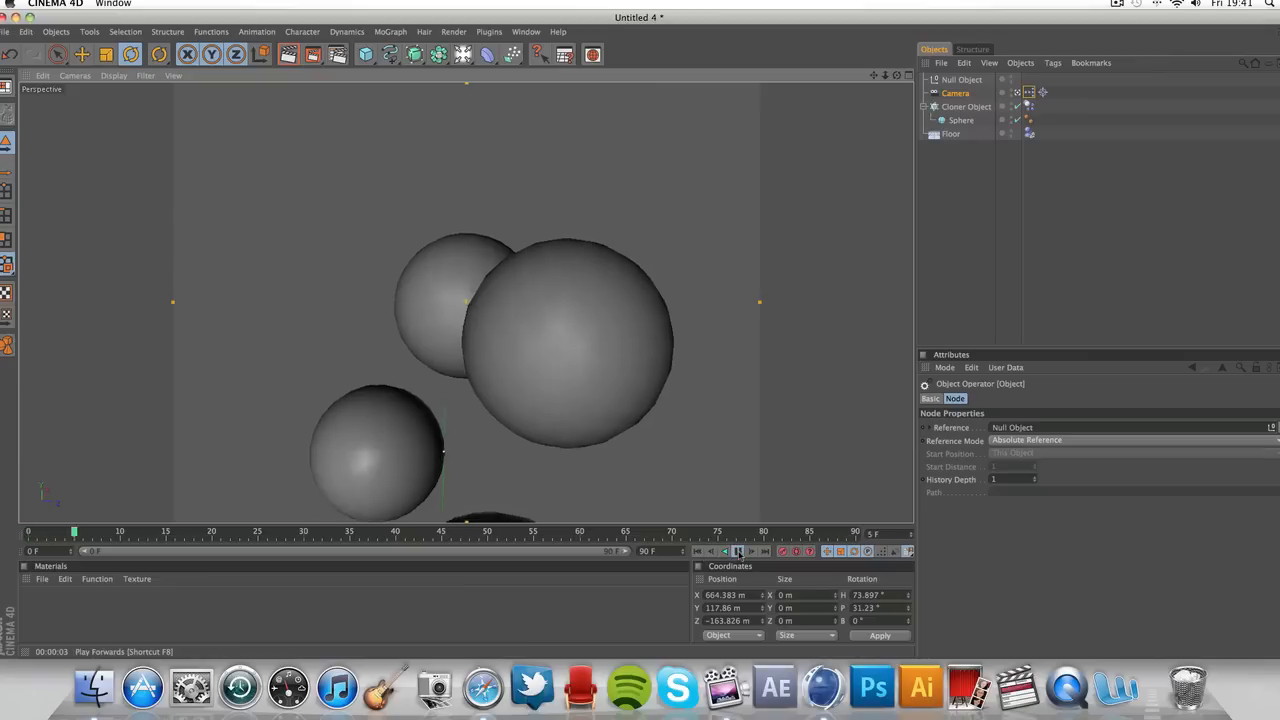
{"action": "left_click", "coordinate": [738, 552]}
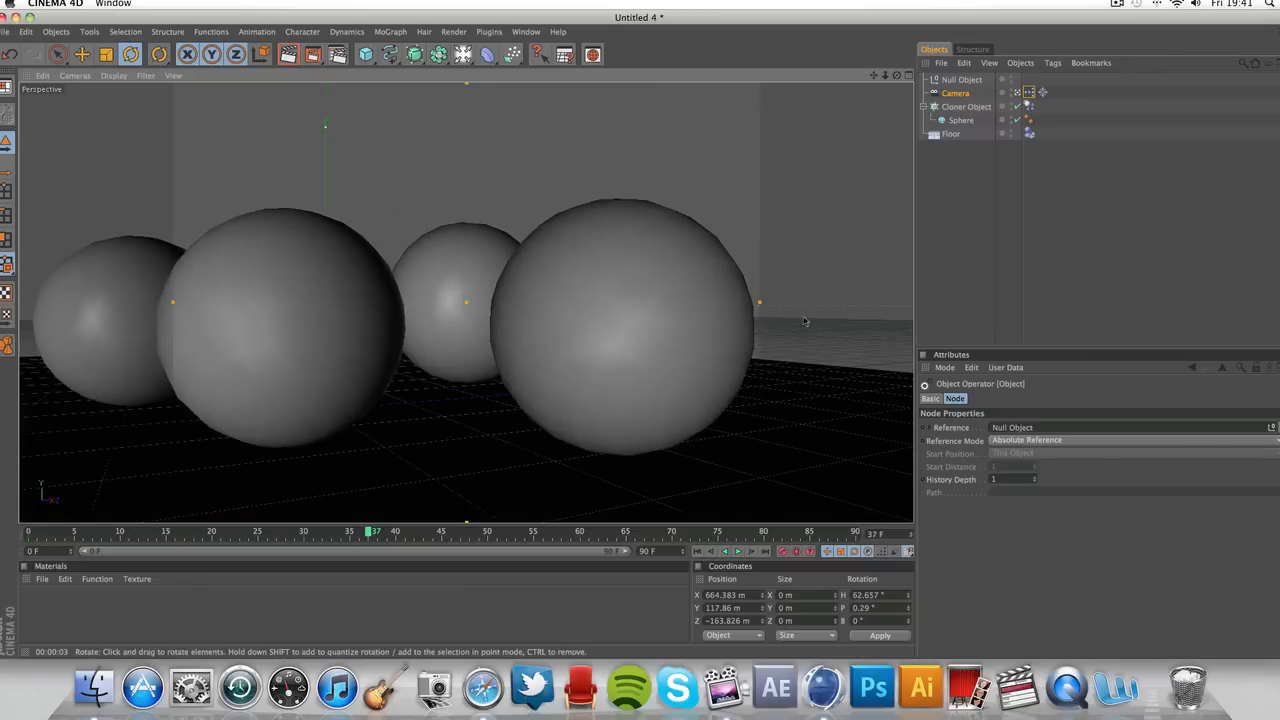
{"action": "scroll", "coordinate": [803, 333], "scroll_direction": "up", "scroll_amount": 2}
Add a user data entry named Selection to the camera.
{"action": "left_click", "coordinate": [946, 92]}
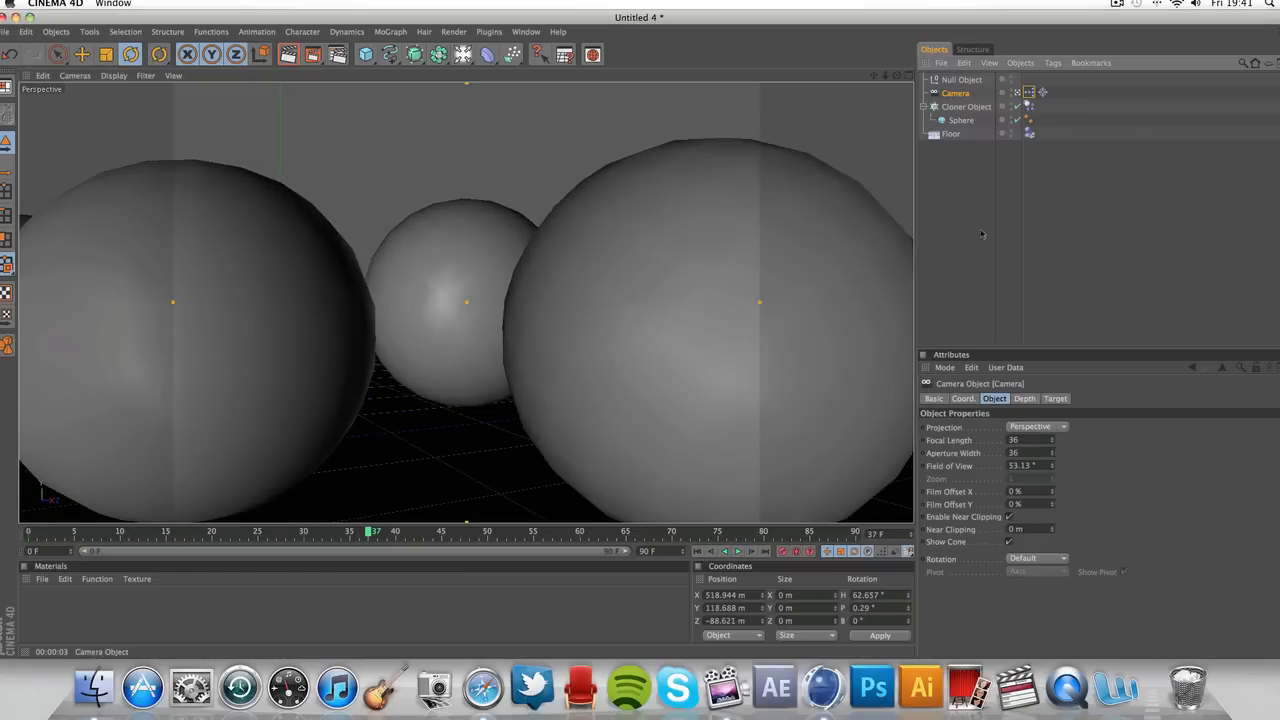
{"action": "left_click", "coordinate": [1004, 368]}
{"action": "left_click", "coordinate": [1014, 381]}
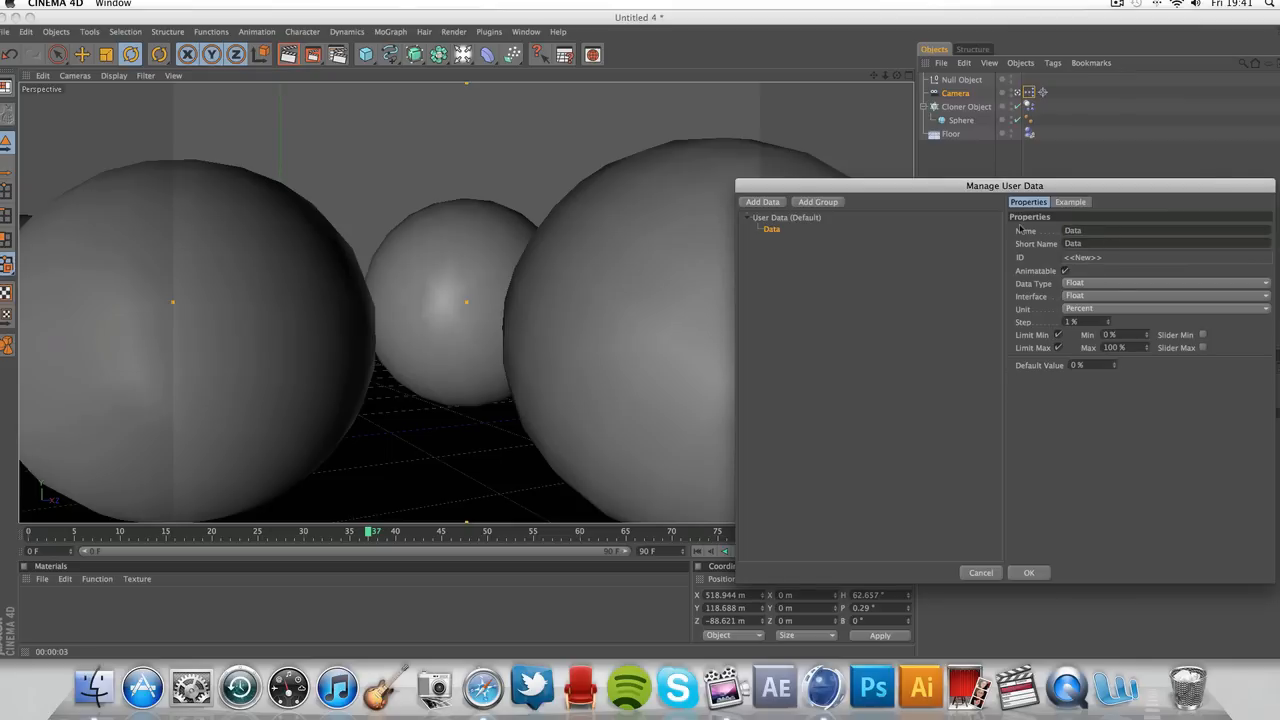
{"action": "double_click", "coordinate": [1106, 231]}
{"action": "type", "text": "Selection"}
Set the Selection entry's unit to Real, turn off its maximum limit, and accept the user data settings.
{"action": "left_click", "coordinate": [1083, 308]}
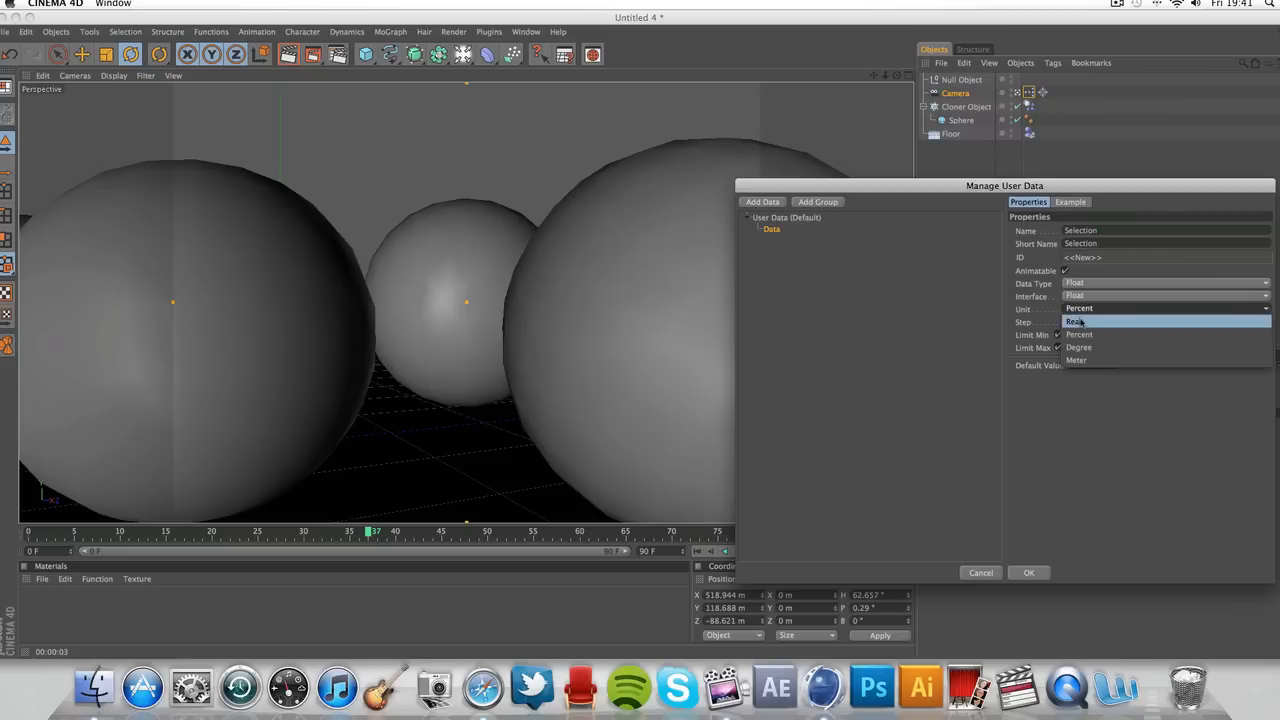
{"action": "left_click", "coordinate": [1084, 321]}
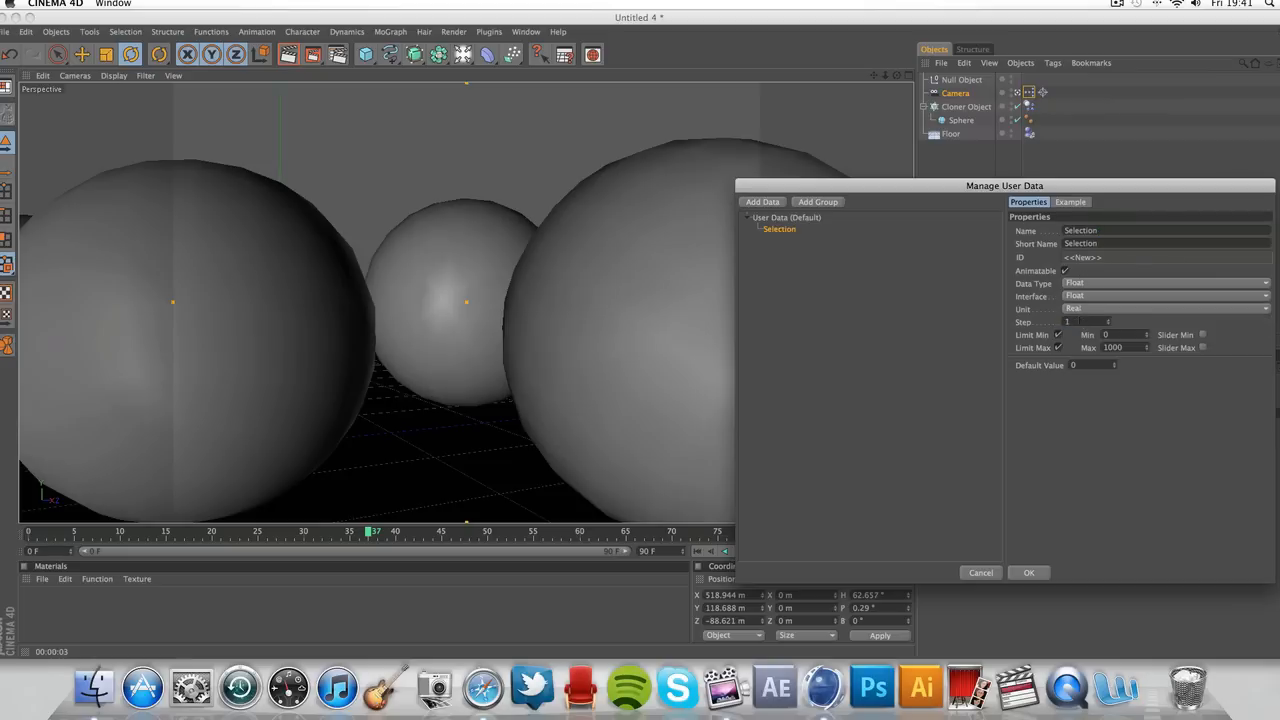
{"action": "left_click", "coordinate": [1059, 349]}
{"action": "left_click", "coordinate": [1059, 349]}
{"action": "left_click", "coordinate": [1058, 347]}
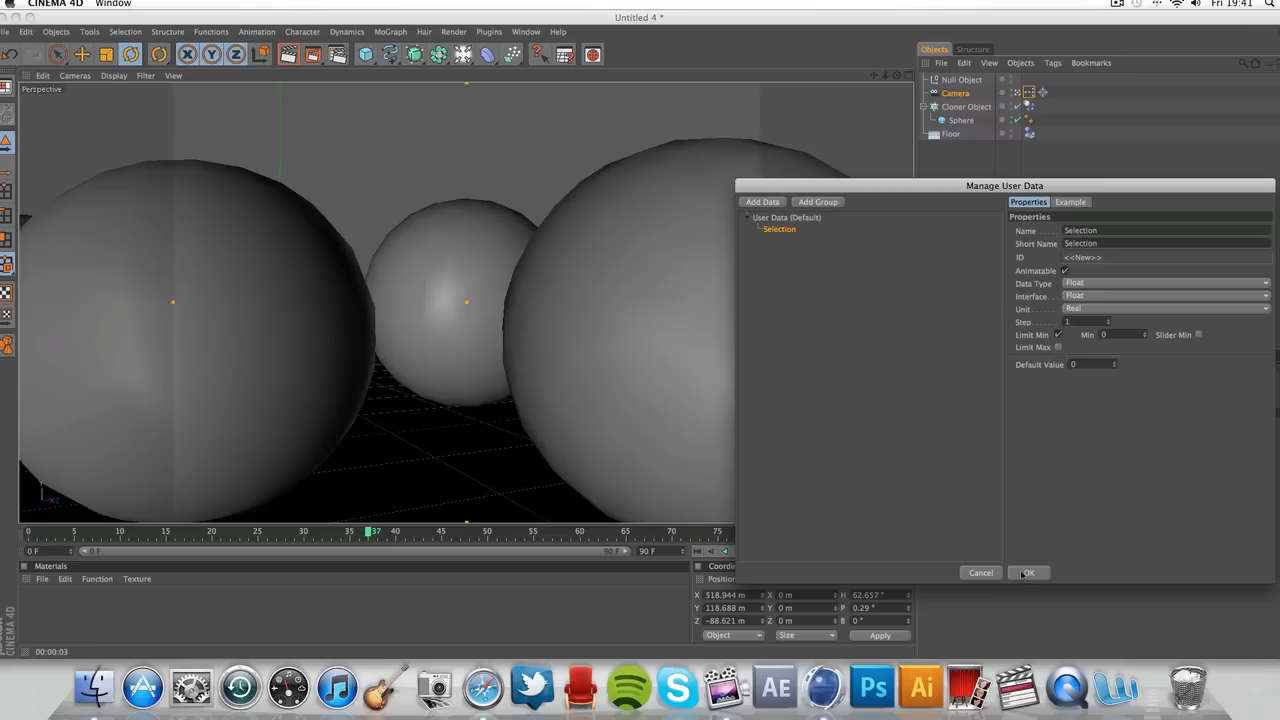
{"action": "left_click", "coordinate": [1024, 573]}
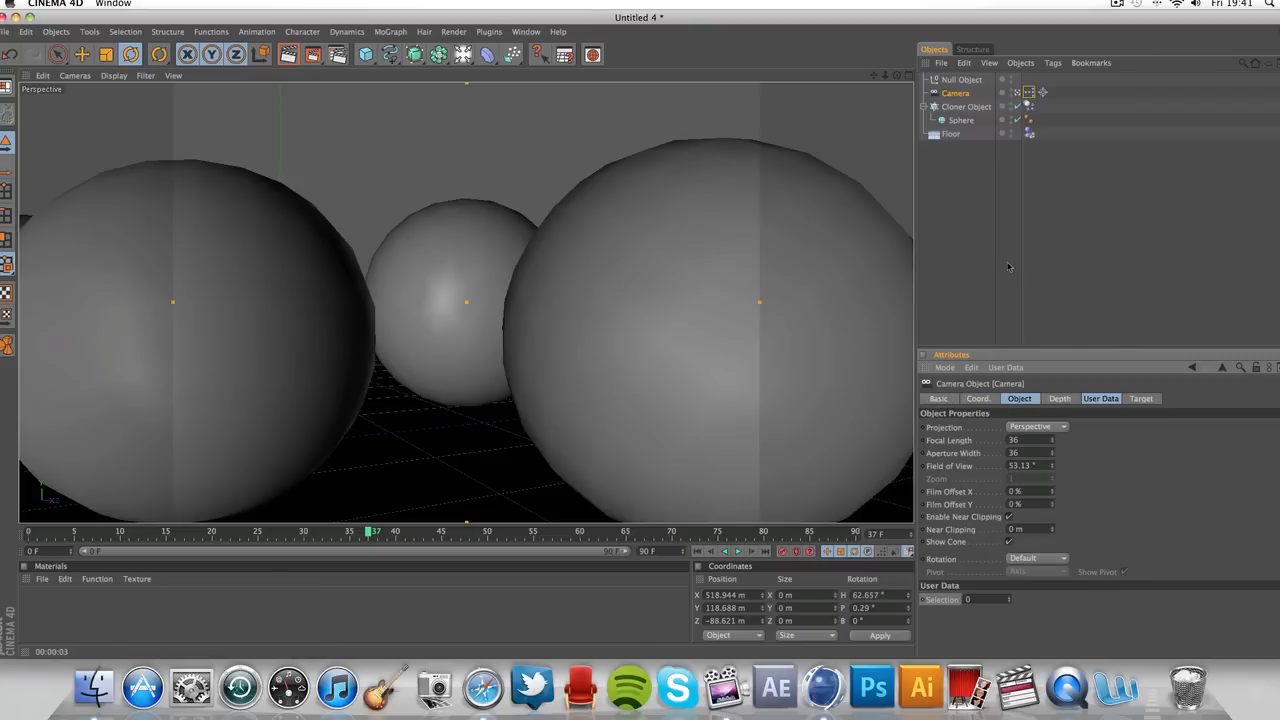
Add a Camera node to the camera's XPresso graph and connect its Selection user data output to the Data node's Index input.
{"action": "double_click", "coordinate": [1029, 92]}
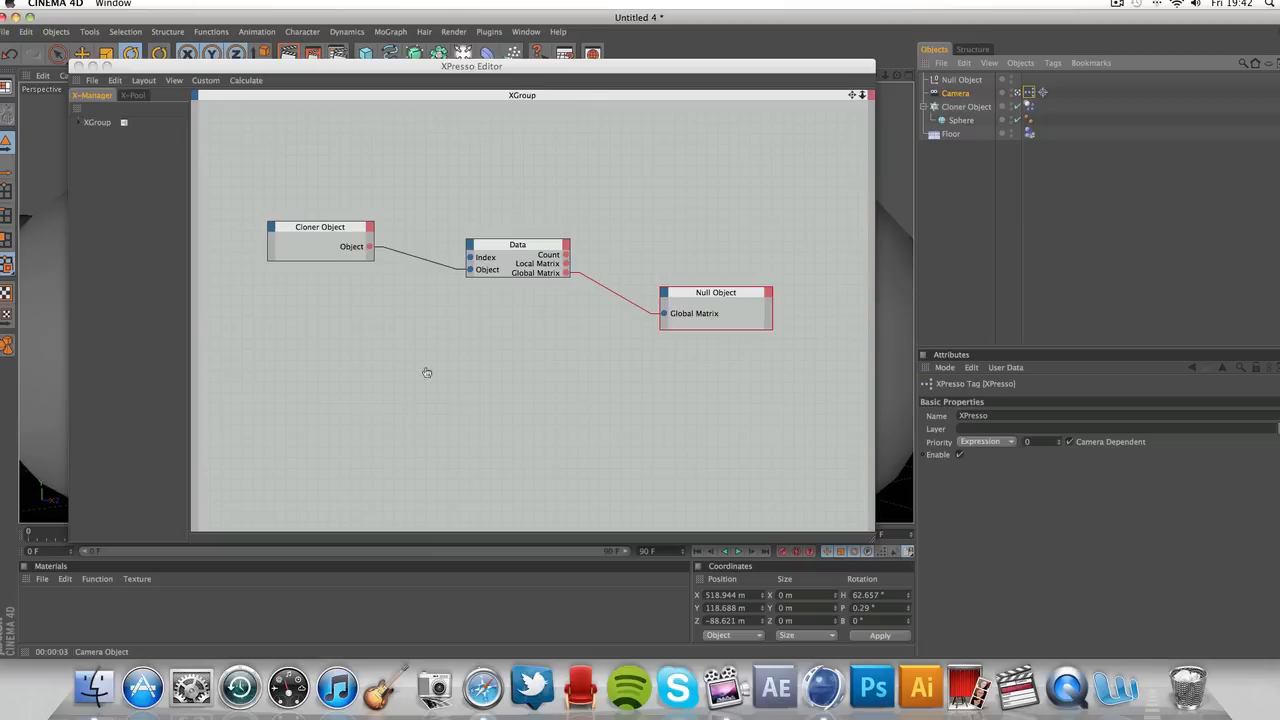
{"action": "left_click_drag", "start_coordinate": [427, 372], "coordinate": [346, 352]}
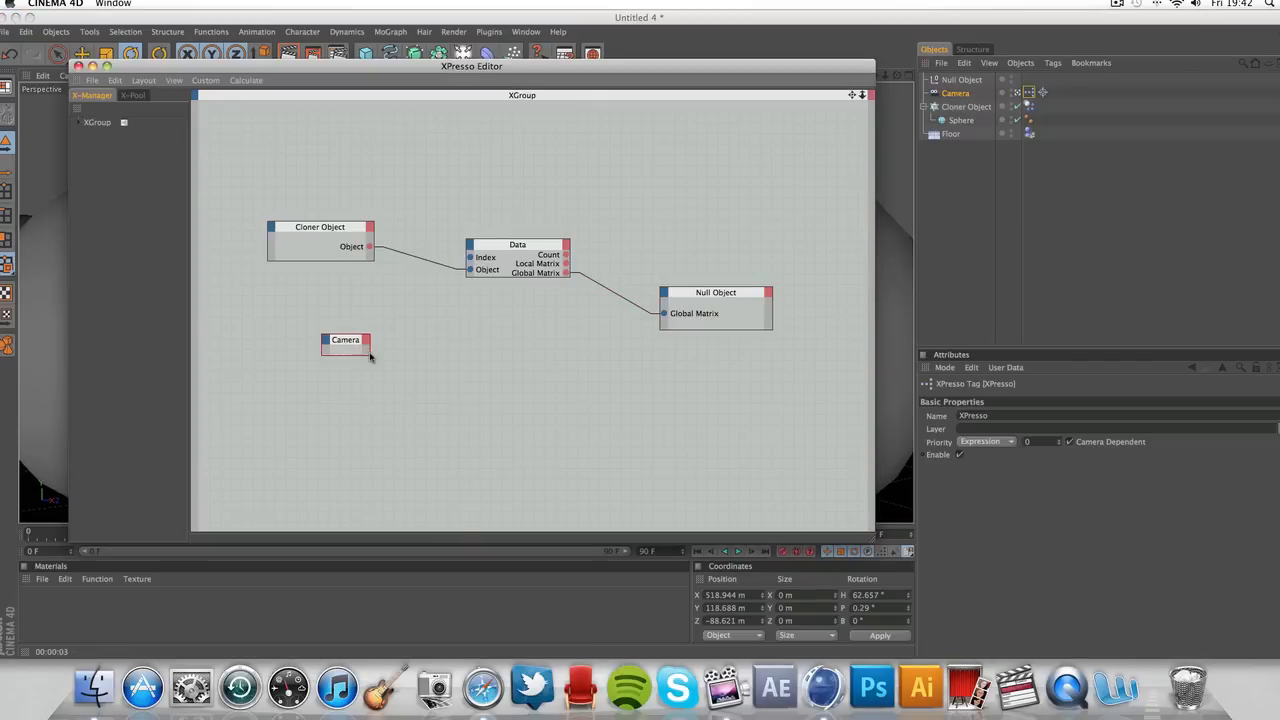
{"action": "left_click_drag", "start_coordinate": [369, 356], "coordinate": [395, 366]}
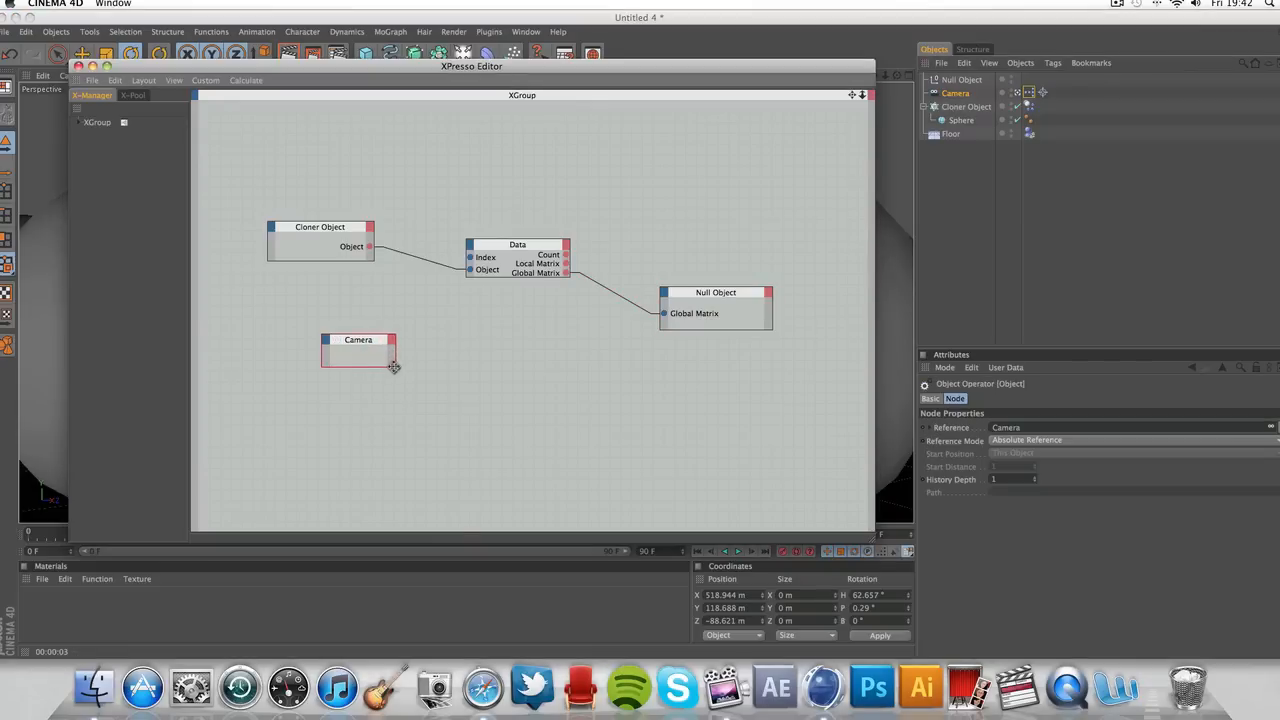
{"action": "left_click", "coordinate": [390, 341]}
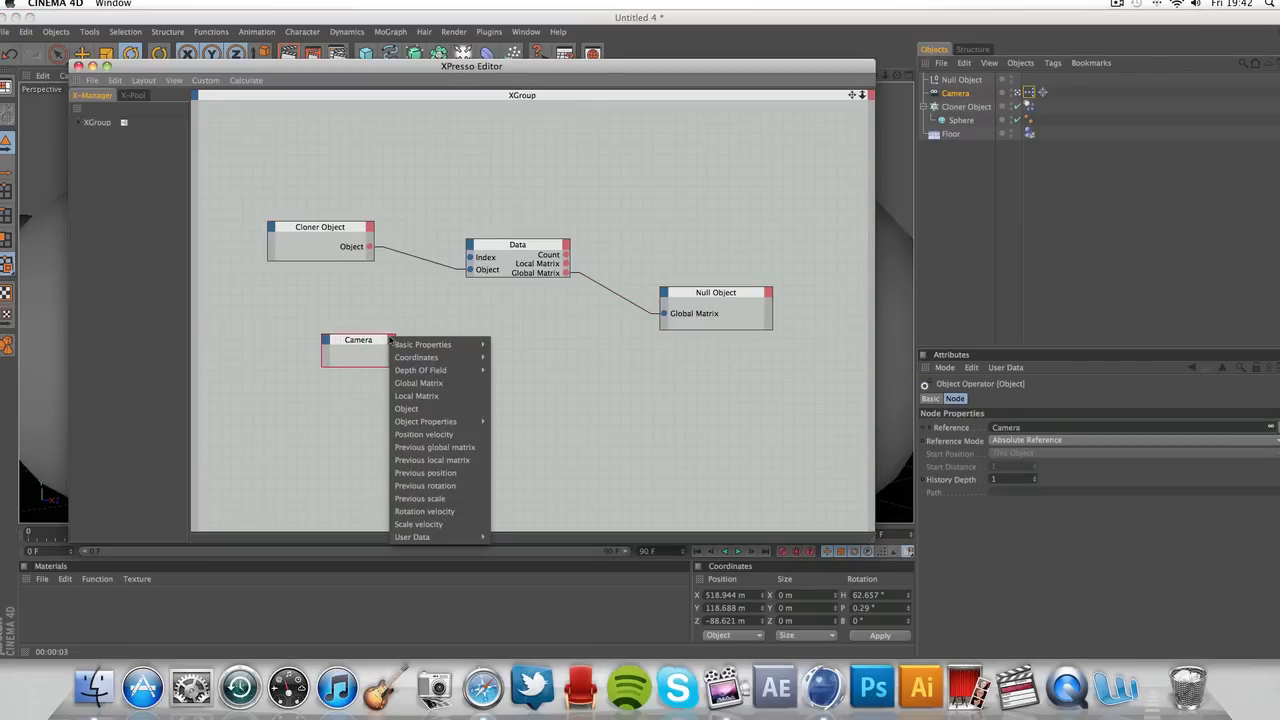
{"action": "mouse_move", "coordinate": [455, 543]}
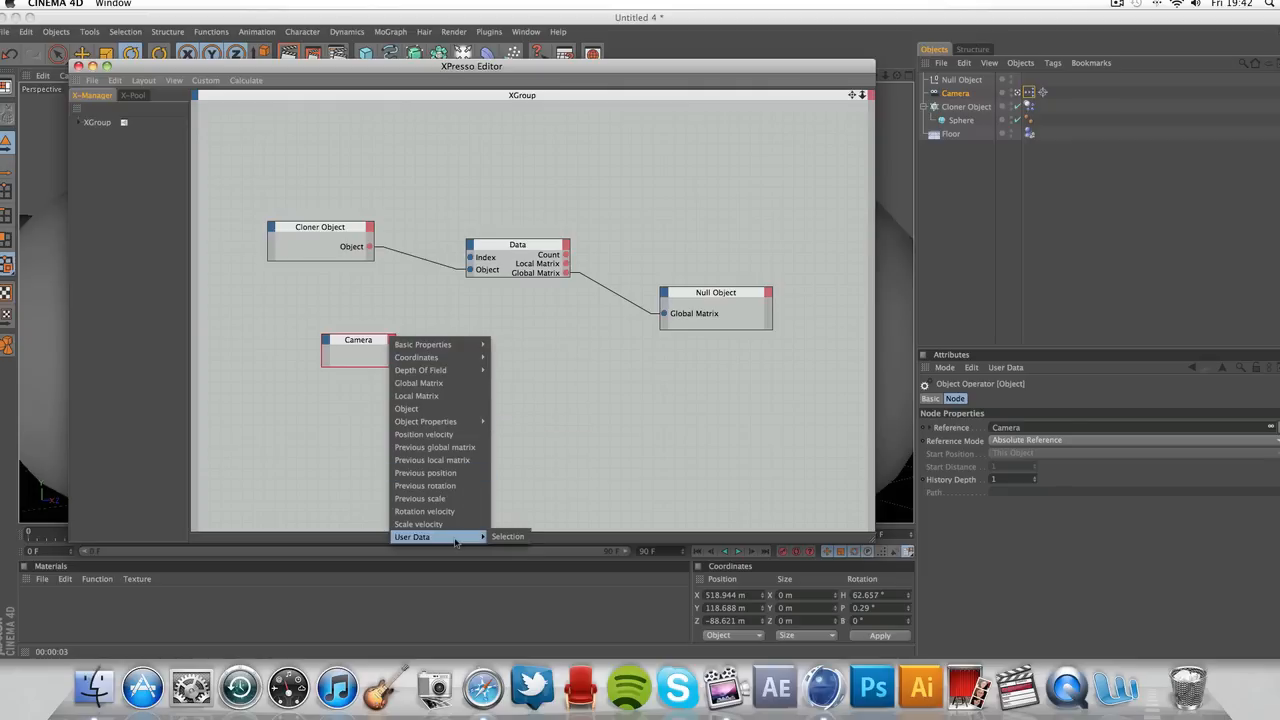
{"action": "left_click", "coordinate": [500, 540]}
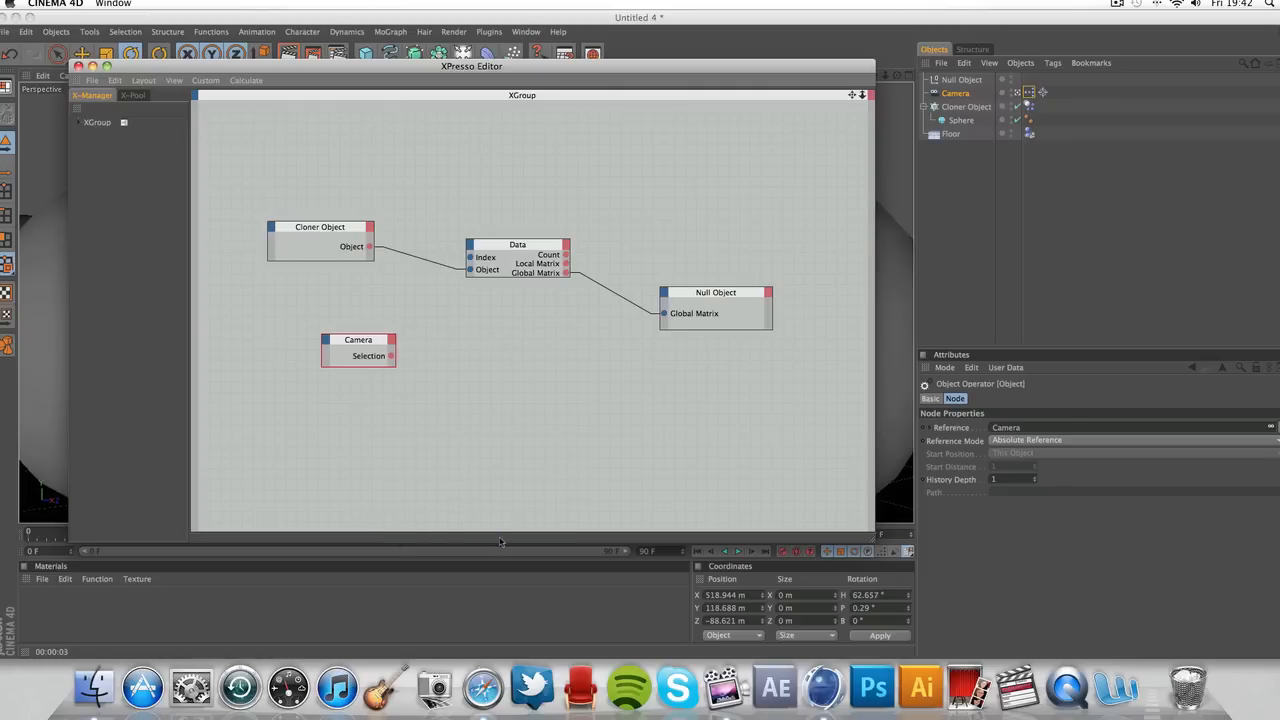
{"action": "left_click_drag", "start_coordinate": [369, 343], "coordinate": [468, 266]}
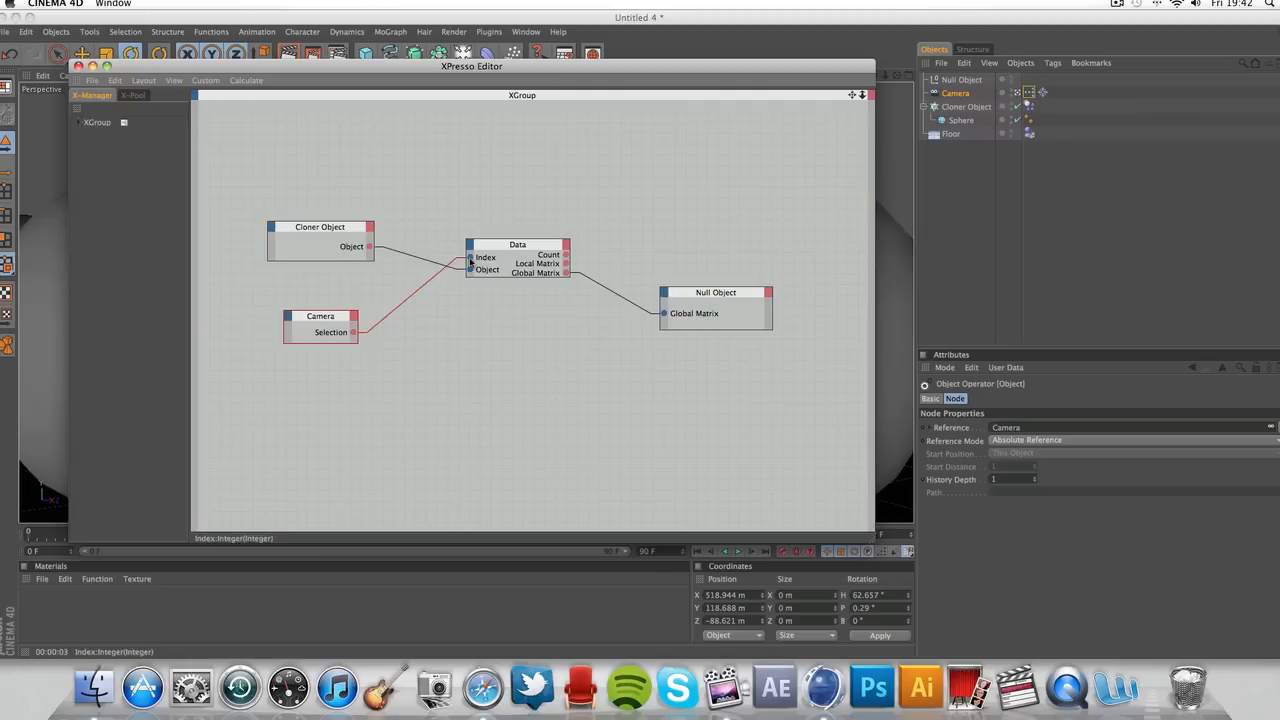
Arrange the Camera node above the Cloner Object node to uncross the wires, and close the XPresso Editor.
{"action": "left_click_drag", "start_coordinate": [311, 229], "coordinate": [313, 379]}
{"action": "left_click_drag", "start_coordinate": [314, 321], "coordinate": [320, 178]}
{"action": "left_click_drag", "start_coordinate": [327, 378], "coordinate": [326, 316]}
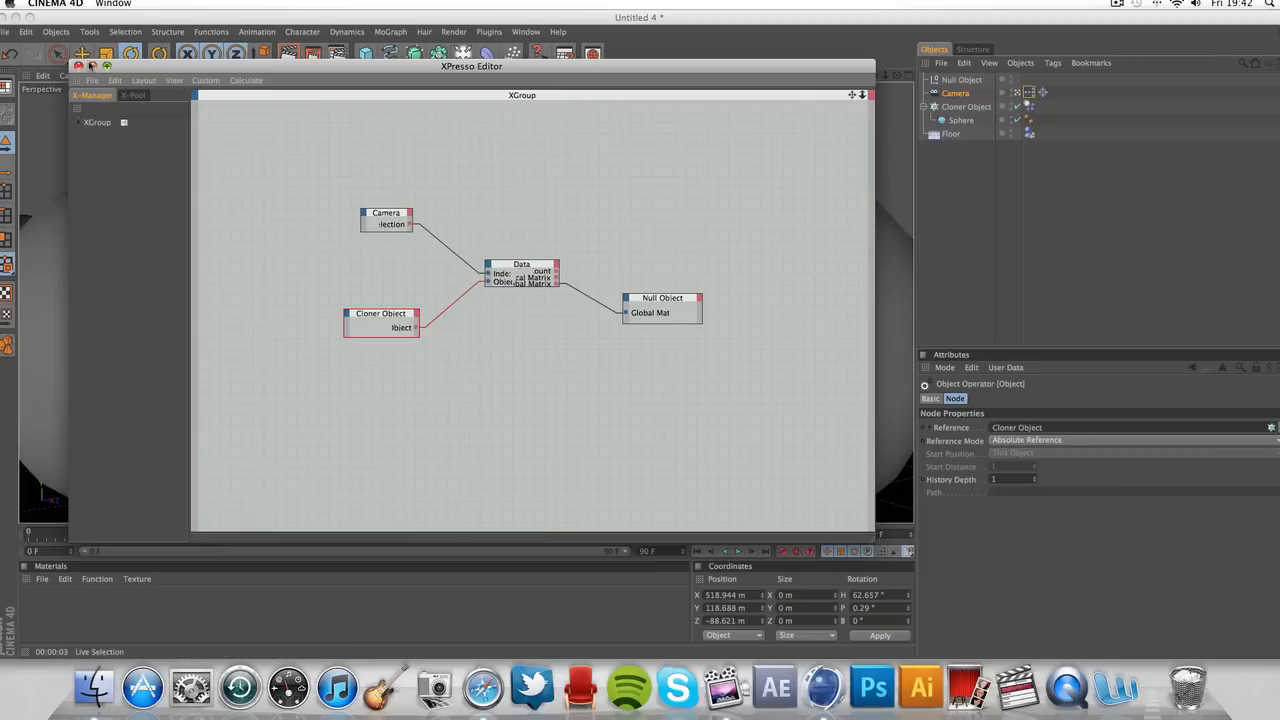
{"action": "left_click", "coordinate": [79, 66]}
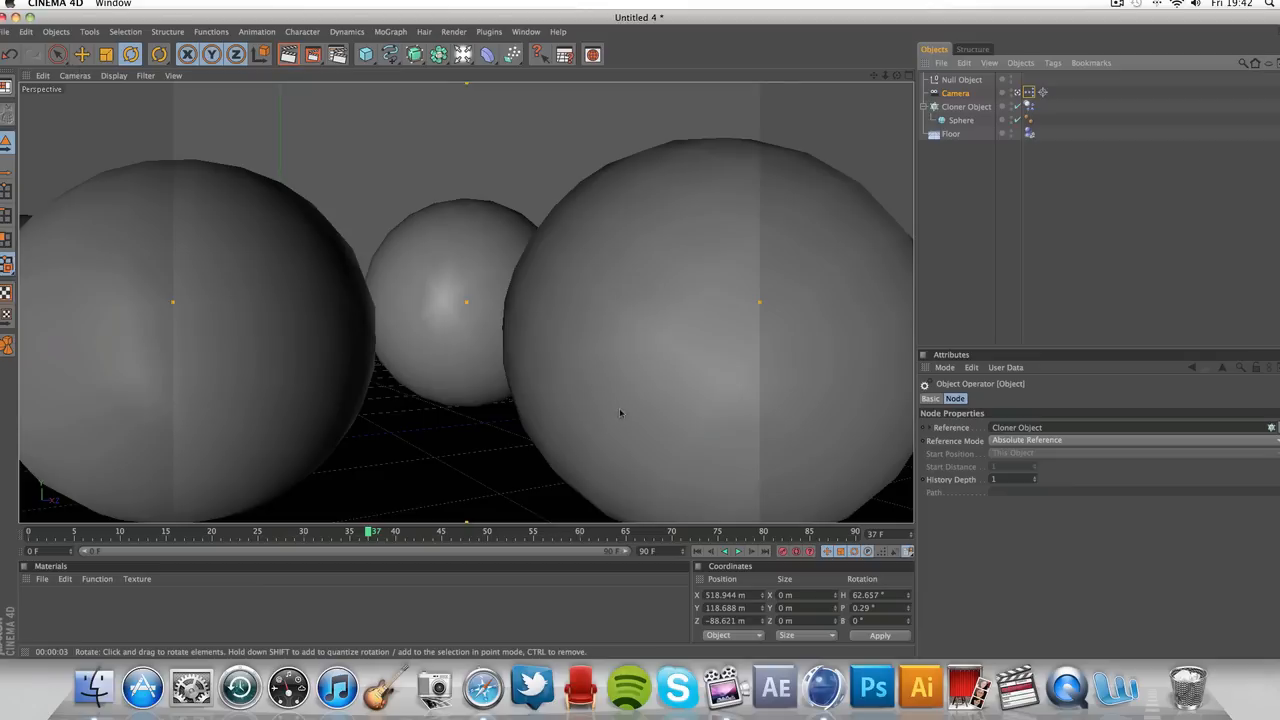
Play the simulation from the first frame, stop it, and step the camera's Selection value up through 13 to test different target spheres.
{"action": "left_click", "coordinate": [697, 551]}
{"action": "left_click", "coordinate": [740, 552]}
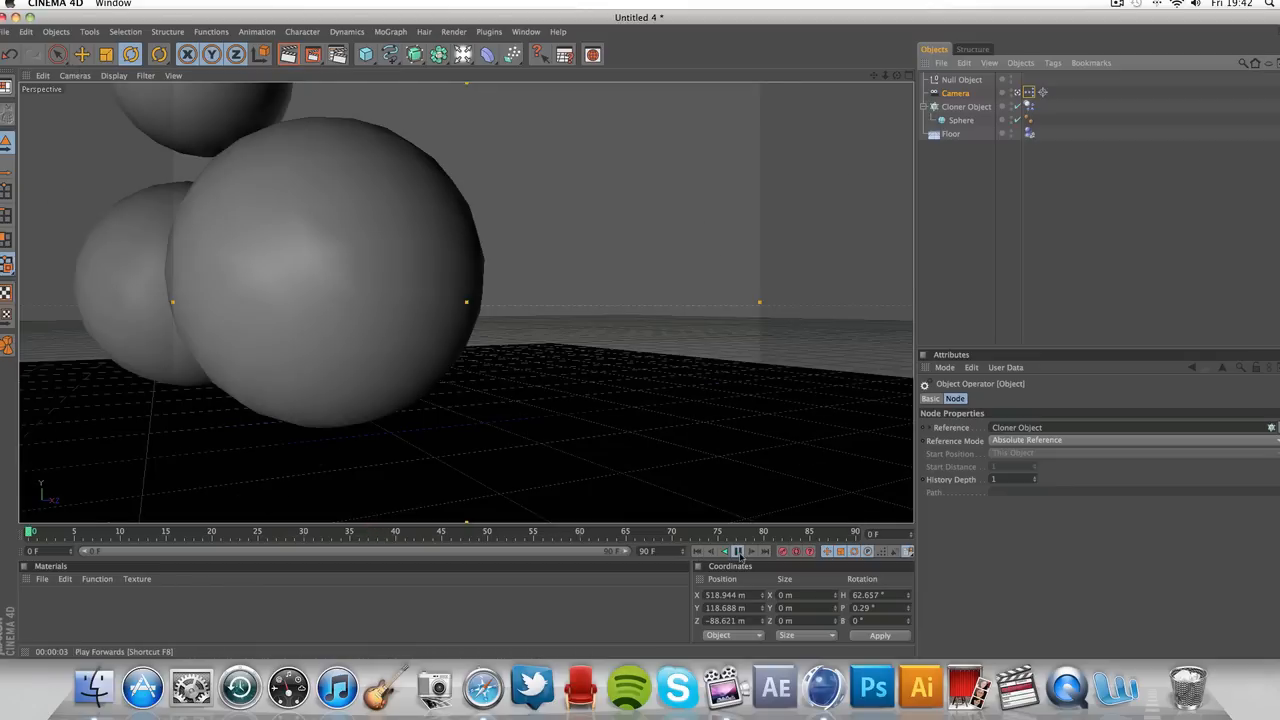
{"action": "left_click", "coordinate": [955, 93]}
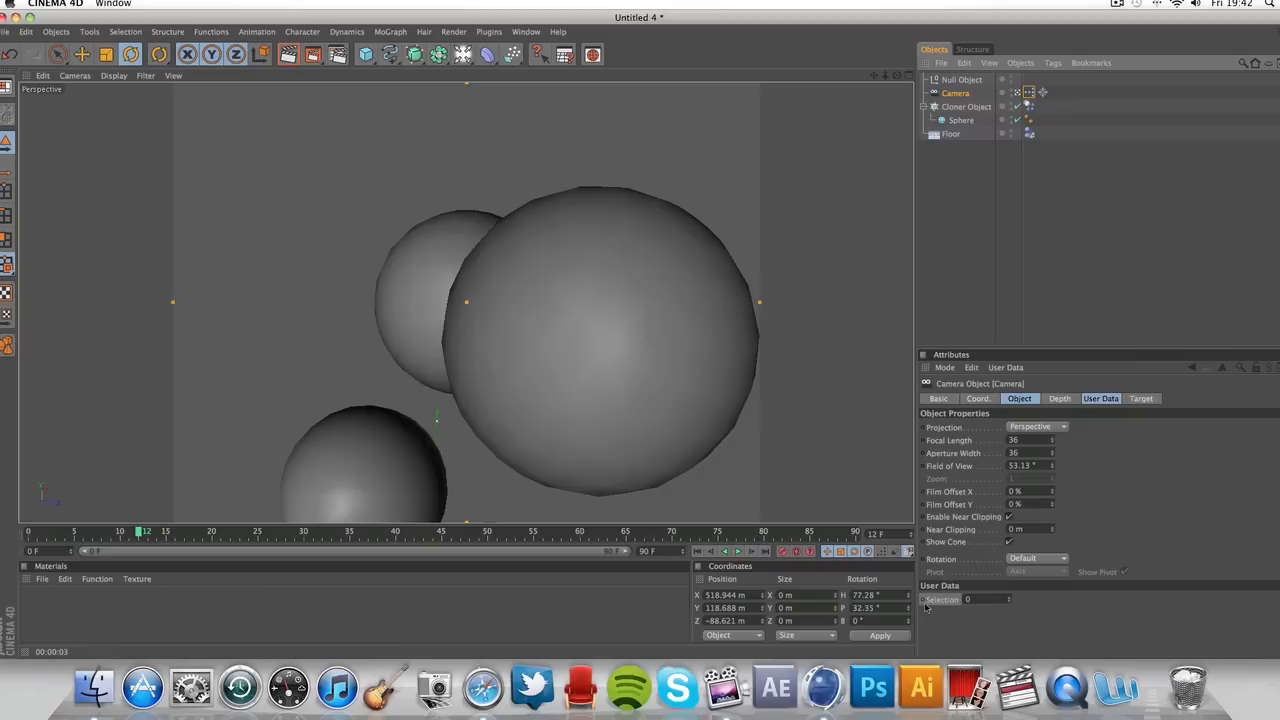
{"action": "left_click", "coordinate": [1011, 598]}
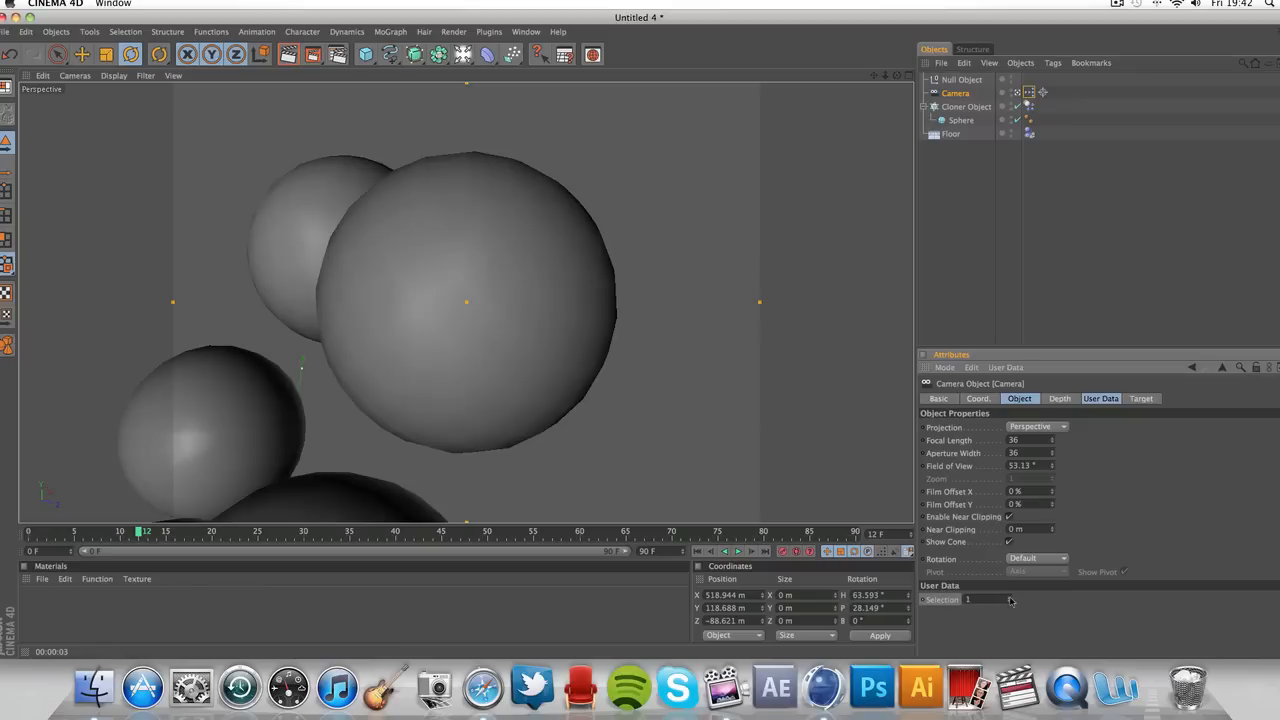
{"action": "left_click", "coordinate": [1011, 598]}
{"action": "left_click", "coordinate": [1011, 598]}
{"action": "left_click", "coordinate": [1011, 598]}
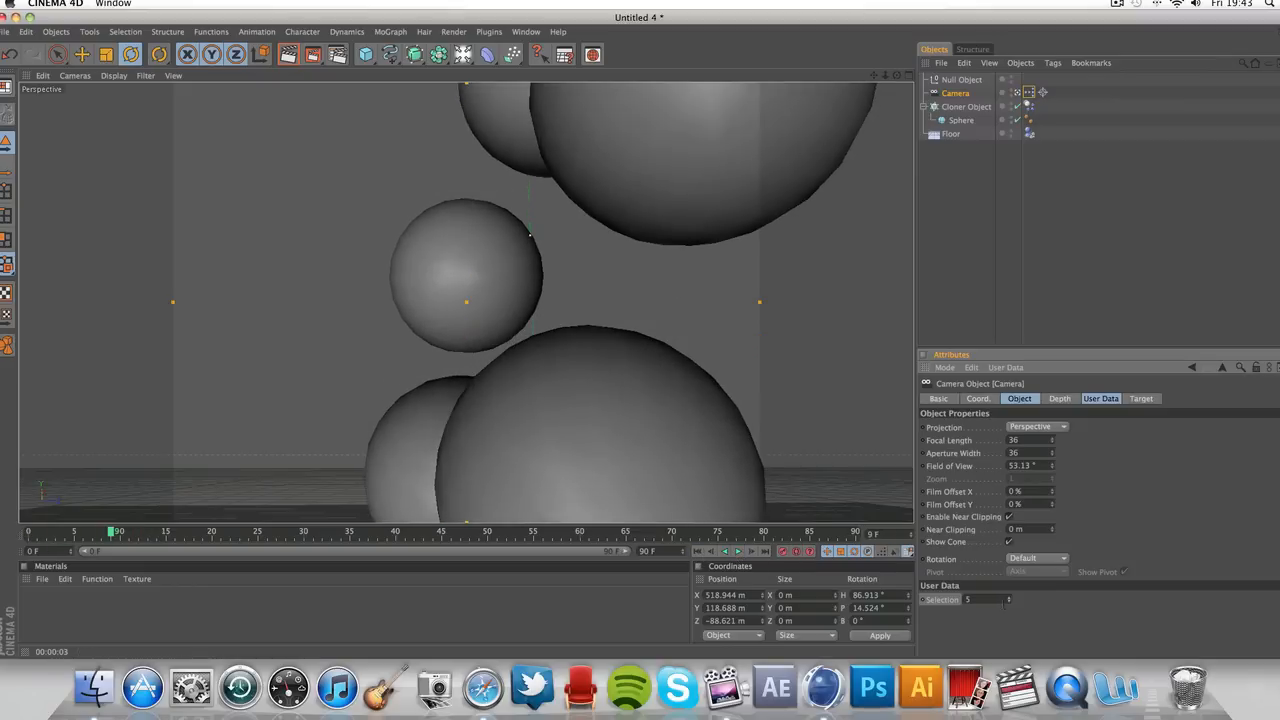
{"action": "left_click", "coordinate": [1010, 601]}
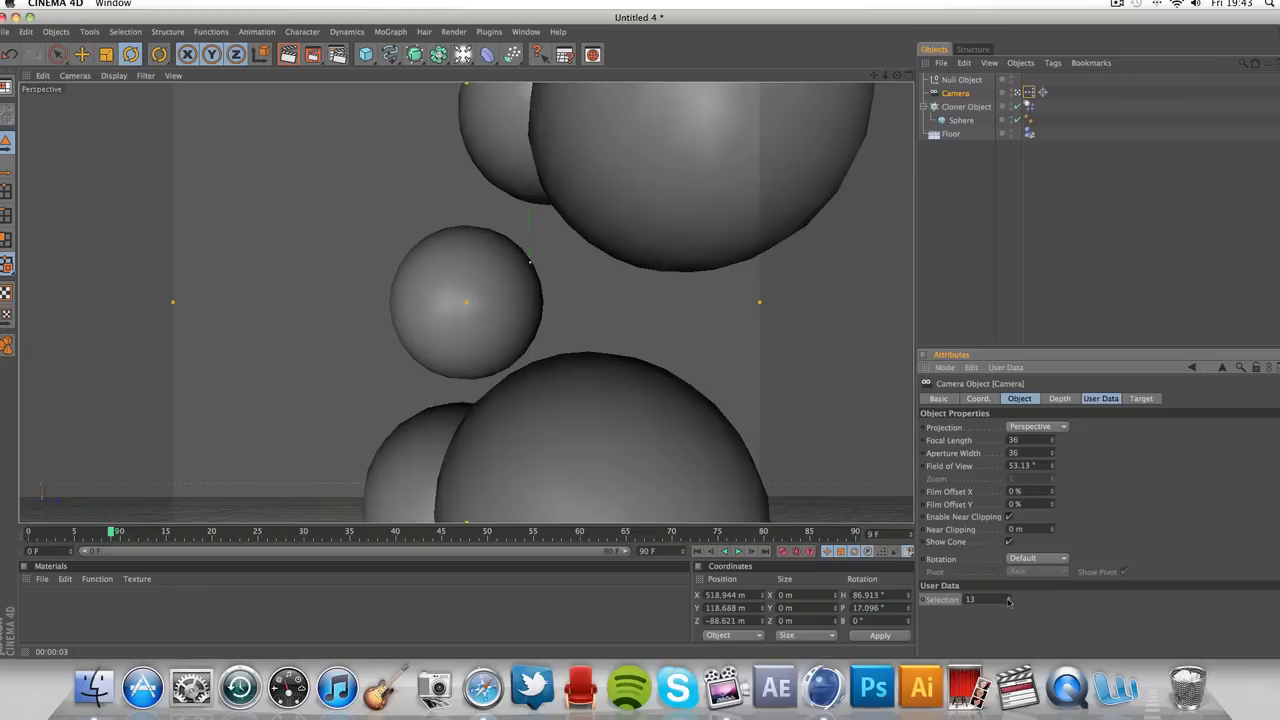
{"action": "left_click", "coordinate": [1010, 600]}
Set the camera's Selection value to 1 and replay the simulation from the first frame.
{"action": "left_click_drag", "start_coordinate": [978, 600], "coordinate": [937, 601]}
{"action": "left_click", "coordinate": [1011, 603]}
{"action": "left_click", "coordinate": [1011, 603]}
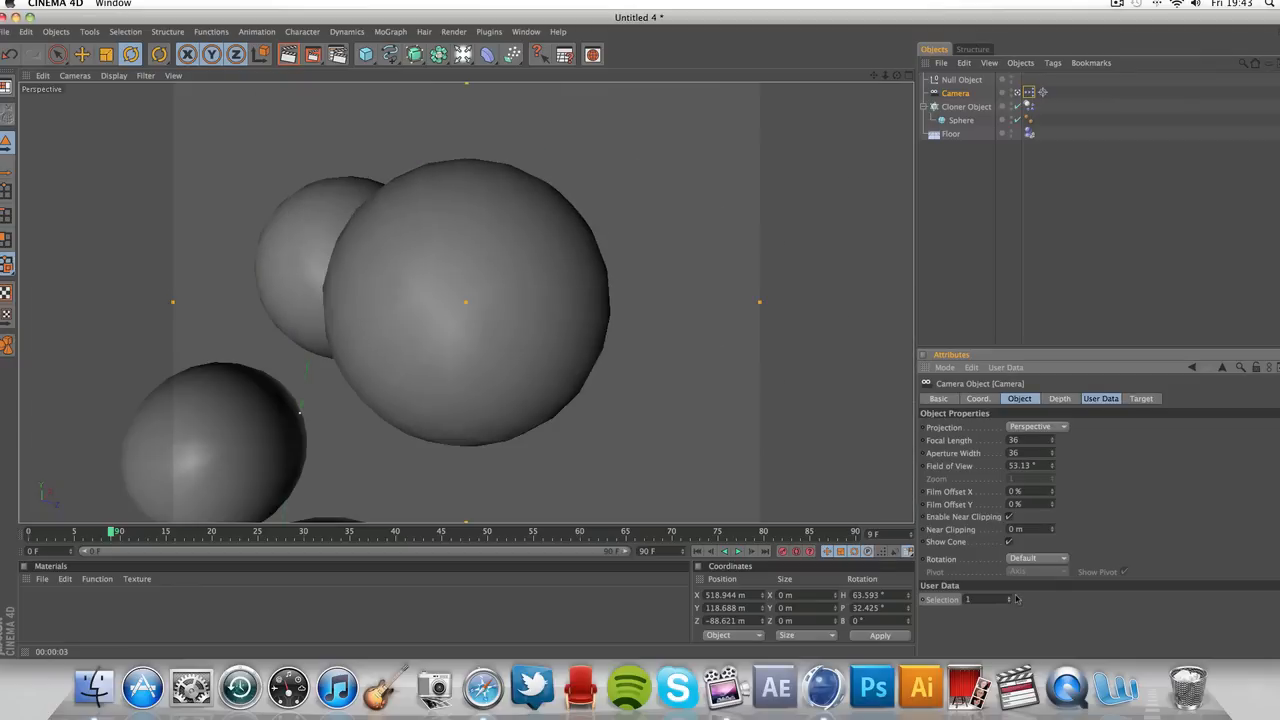
{"action": "left_click", "coordinate": [698, 552]}
{"action": "left_click", "coordinate": [737, 553]}
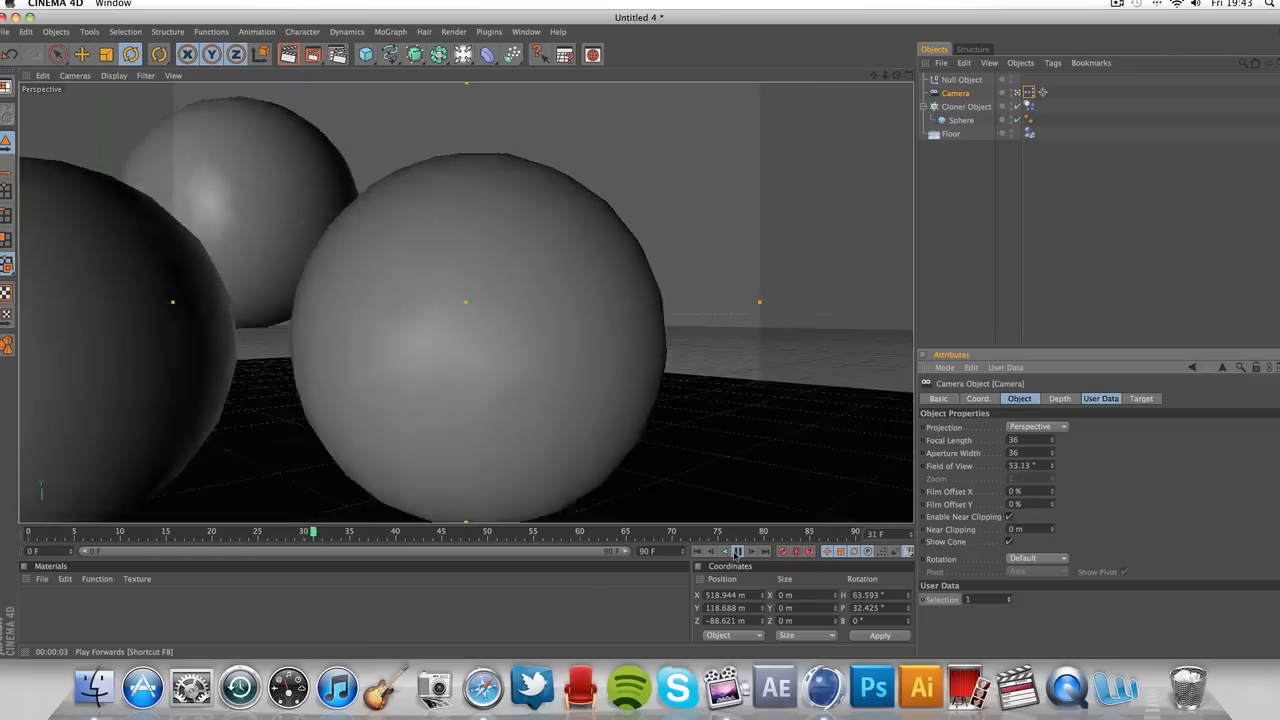